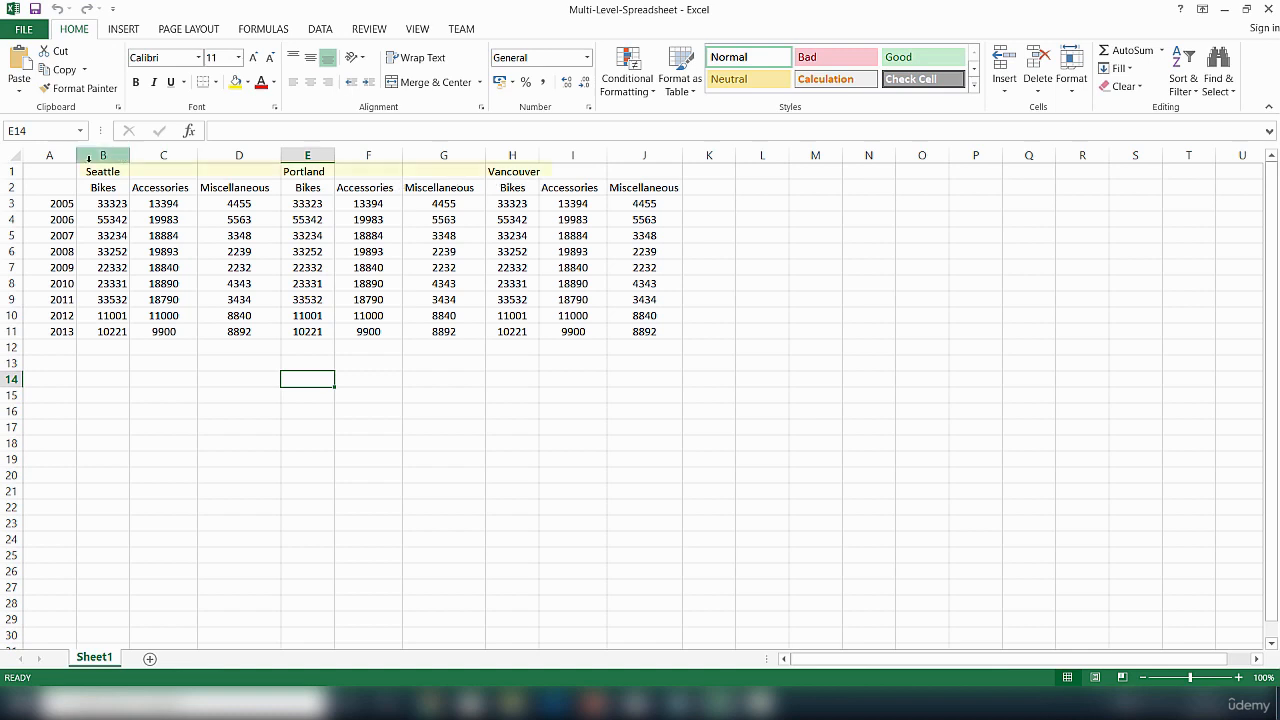
- Examine the spreadsheet's city headings in row 1, category headings in row 2, and the yearly figures from 2005 to 2013
click(101, 172)
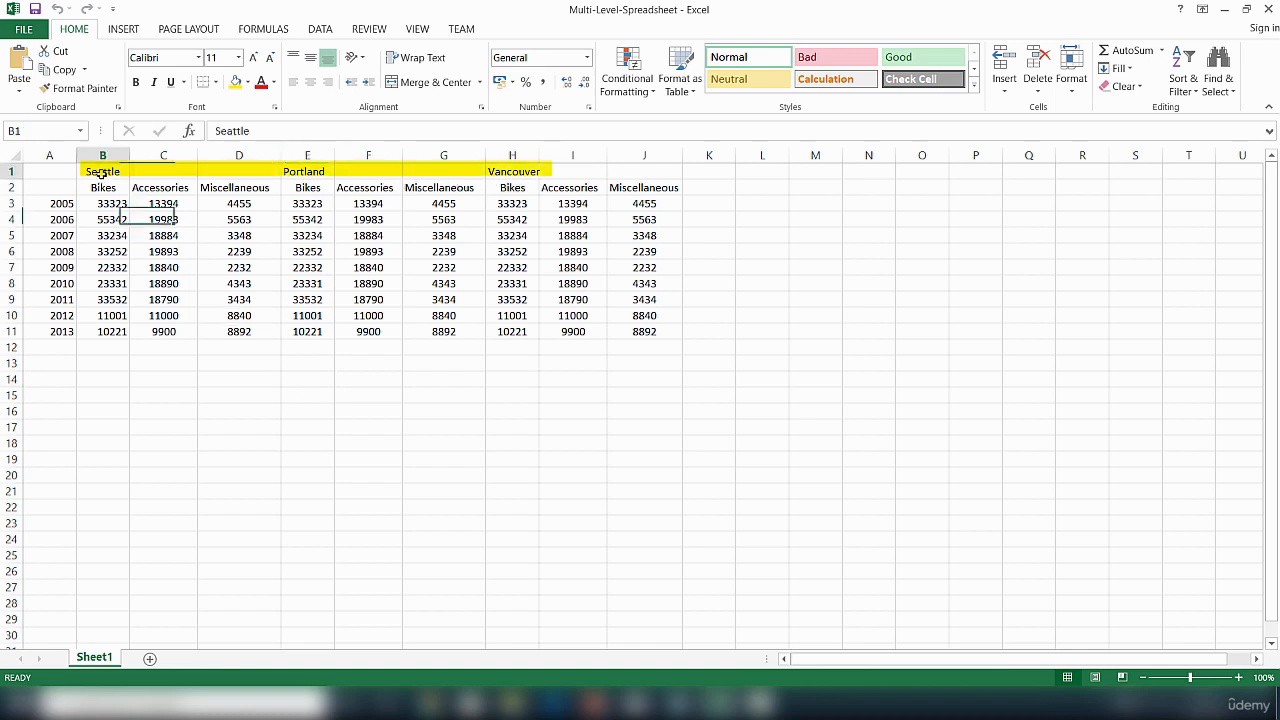
click(322, 183)
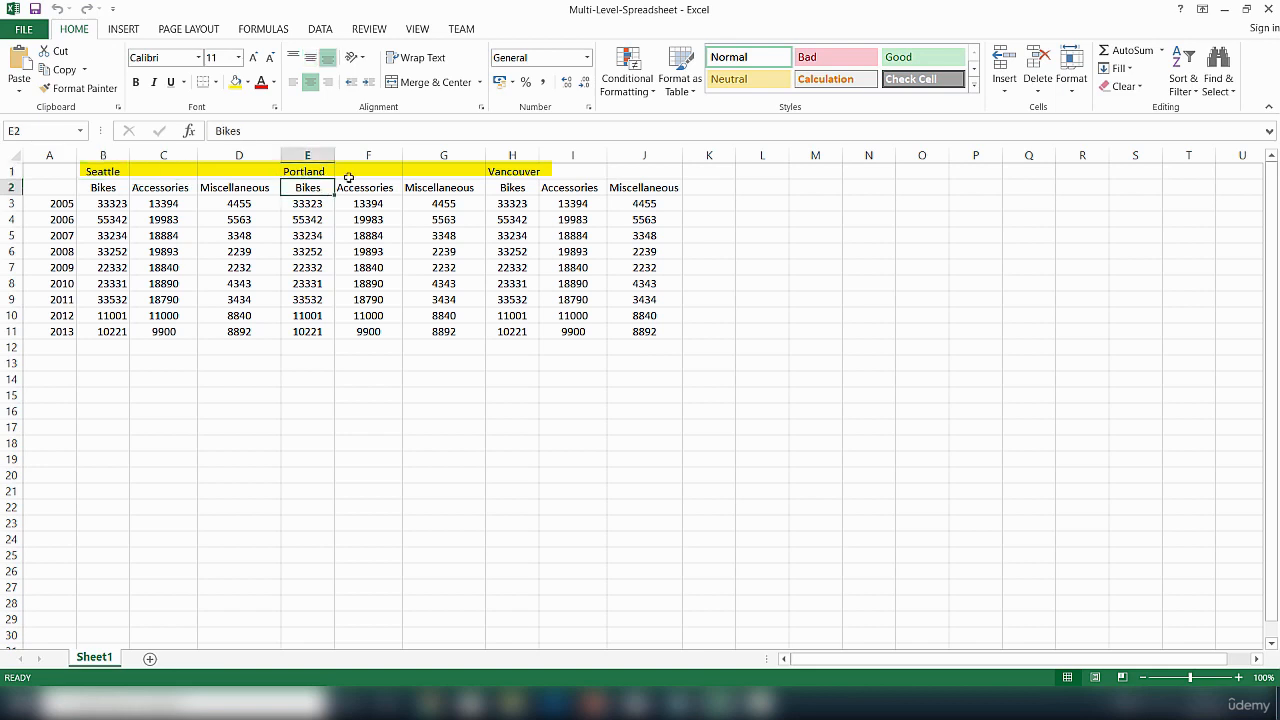
click(508, 172)
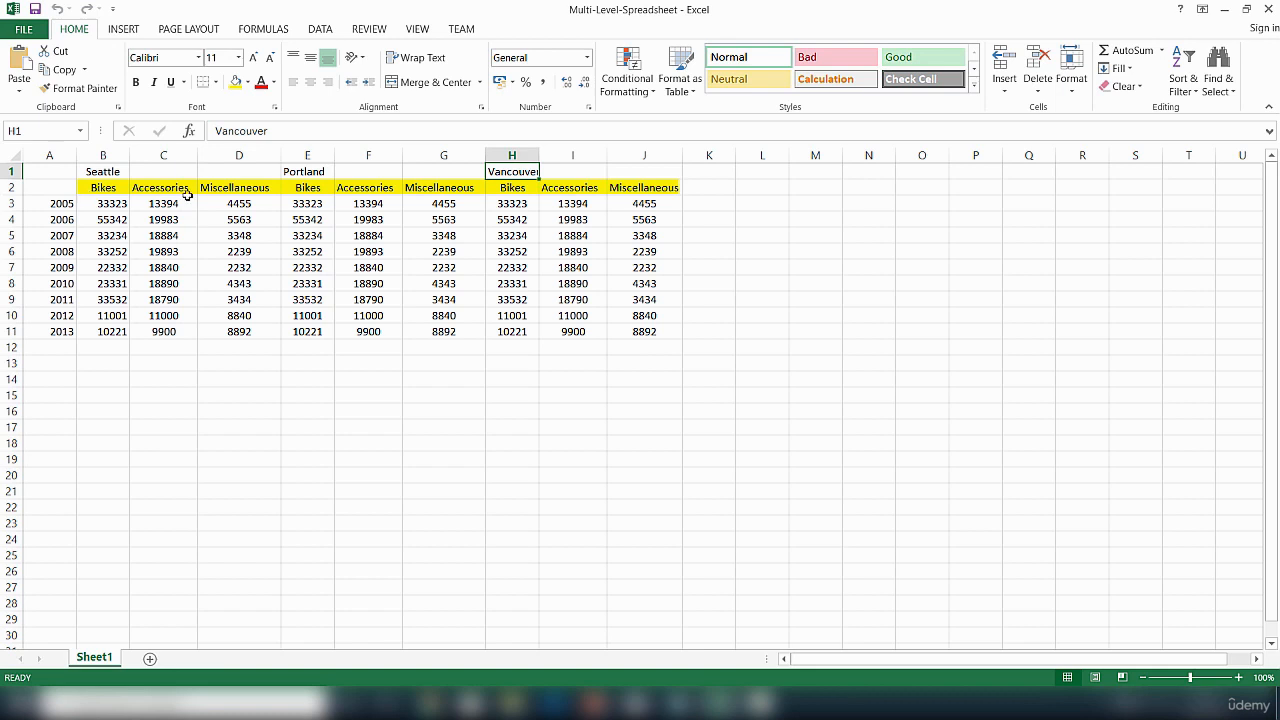
click(104, 186)
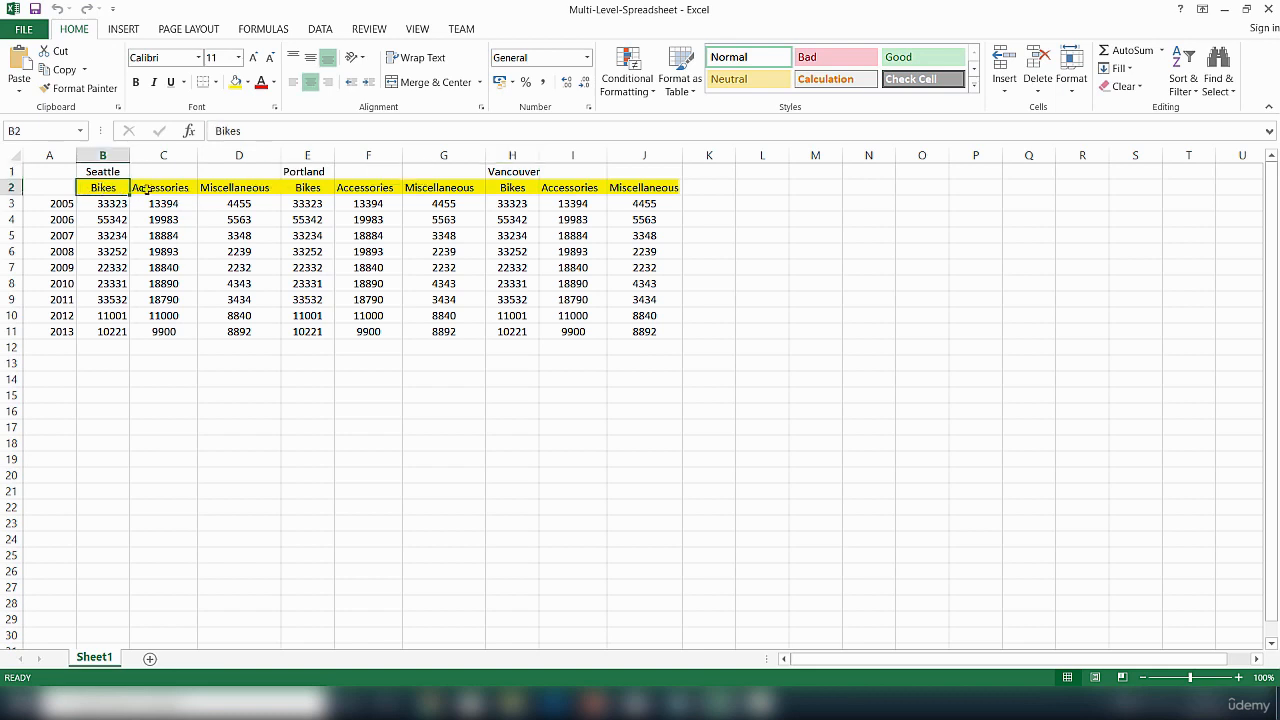
click(160, 190)
click(236, 193)
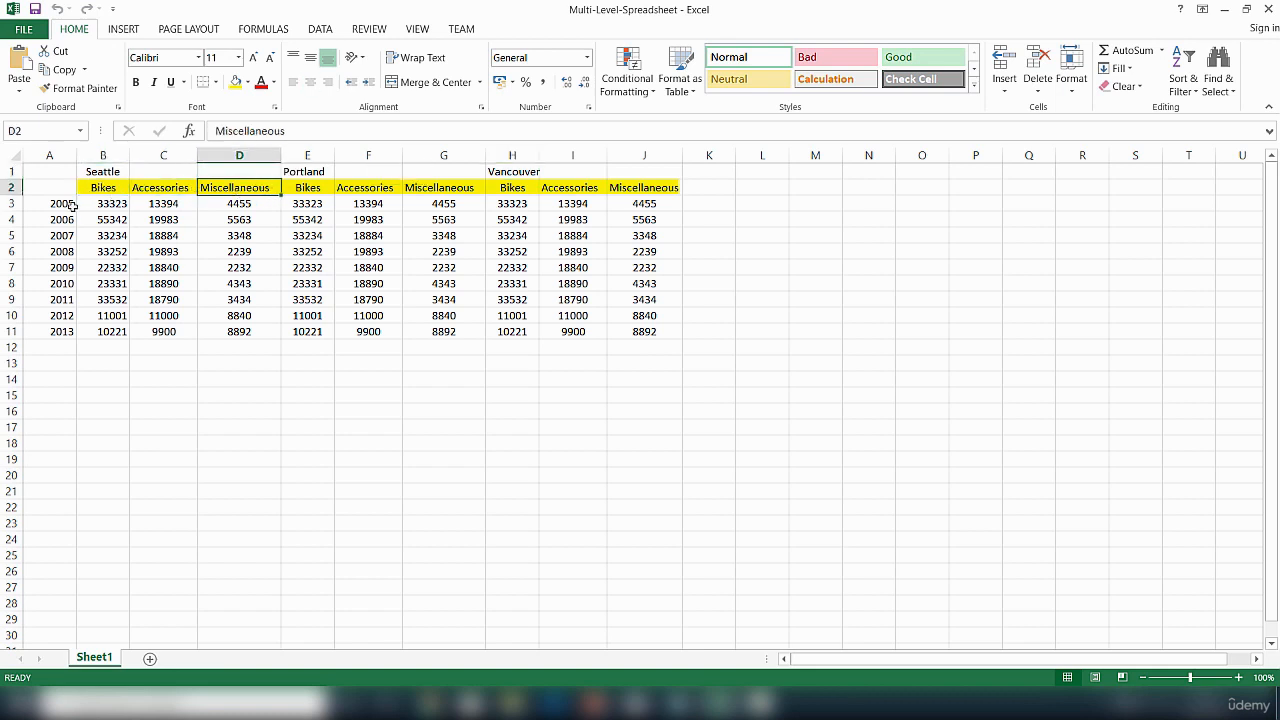
drag(69, 207, 409, 327)
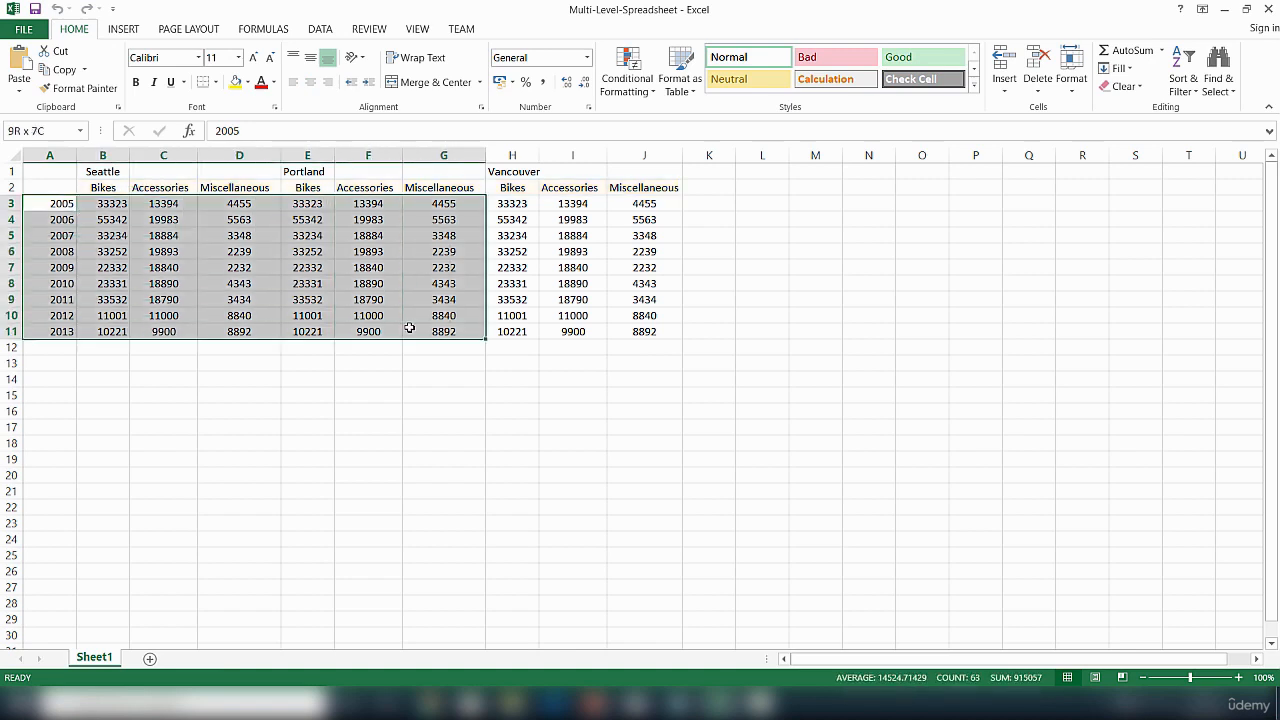
click(396, 395)
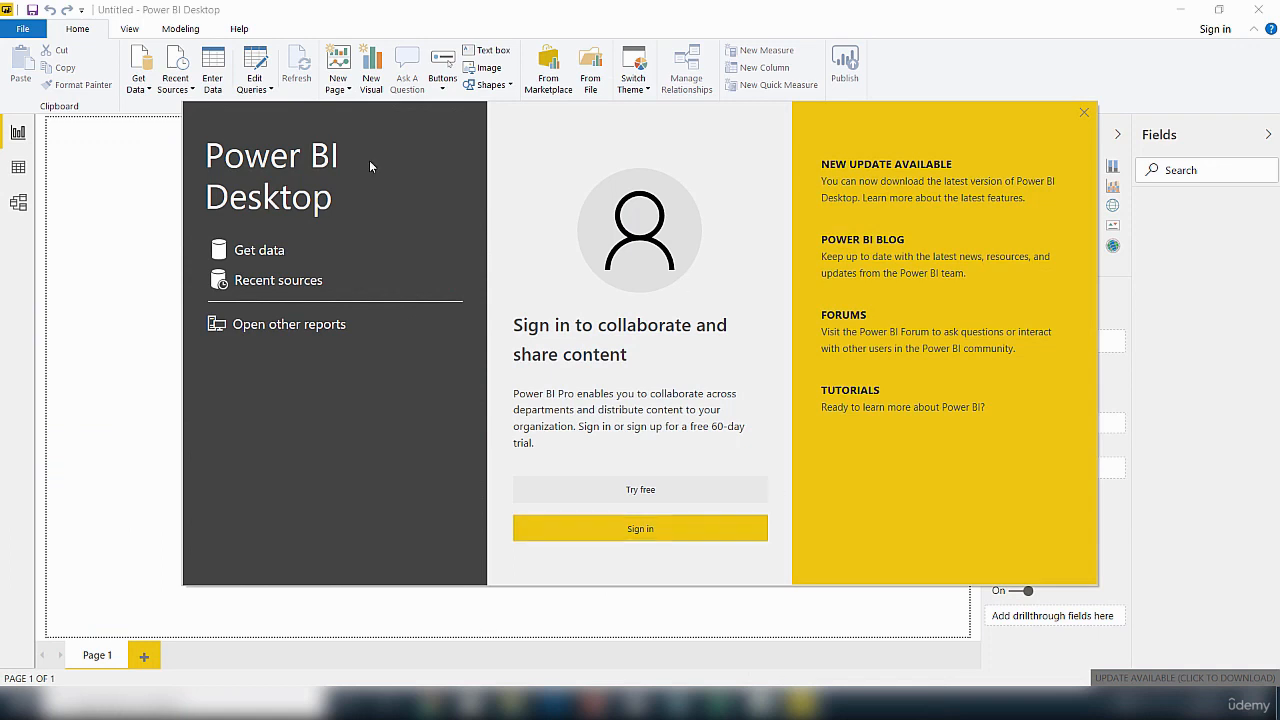
- In Power BI Desktop, get data from the Excel workbook Multi-Level-Spreadsheet and open its Sheet1 for editing in Power Query Editor
click(262, 252)
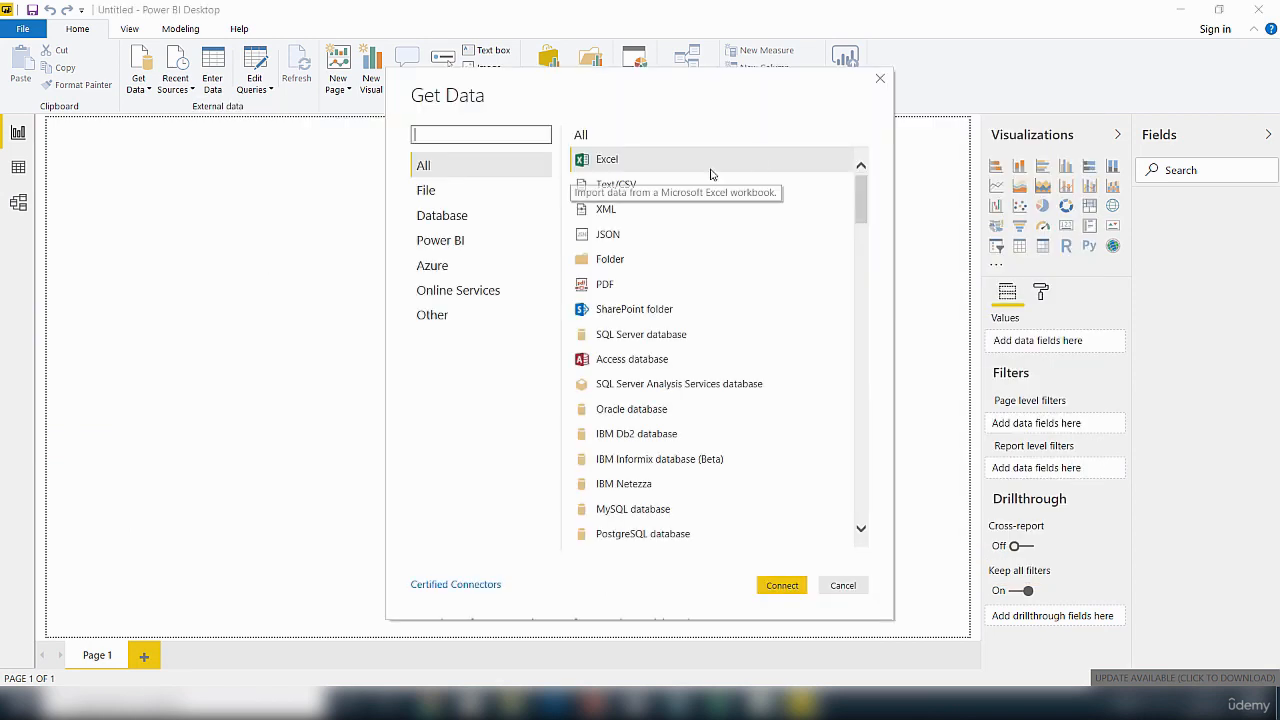
click(625, 161)
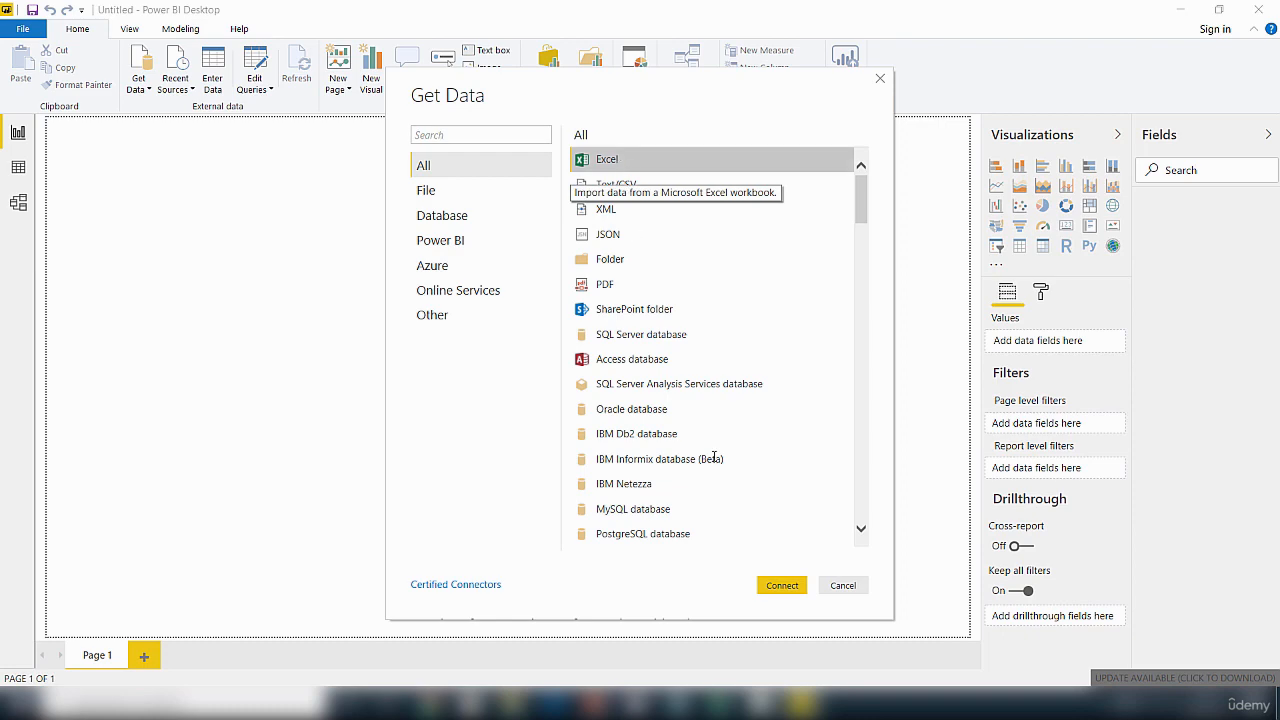
click(801, 590)
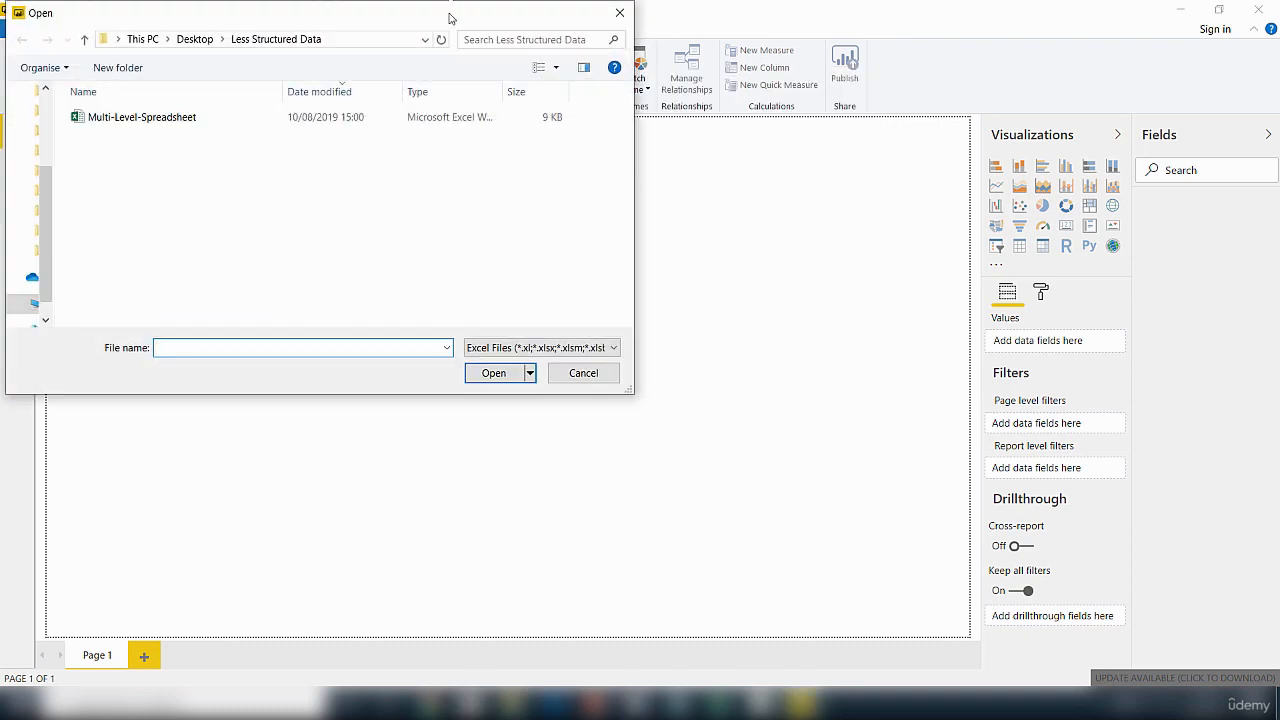
drag(449, 18, 540, 148)
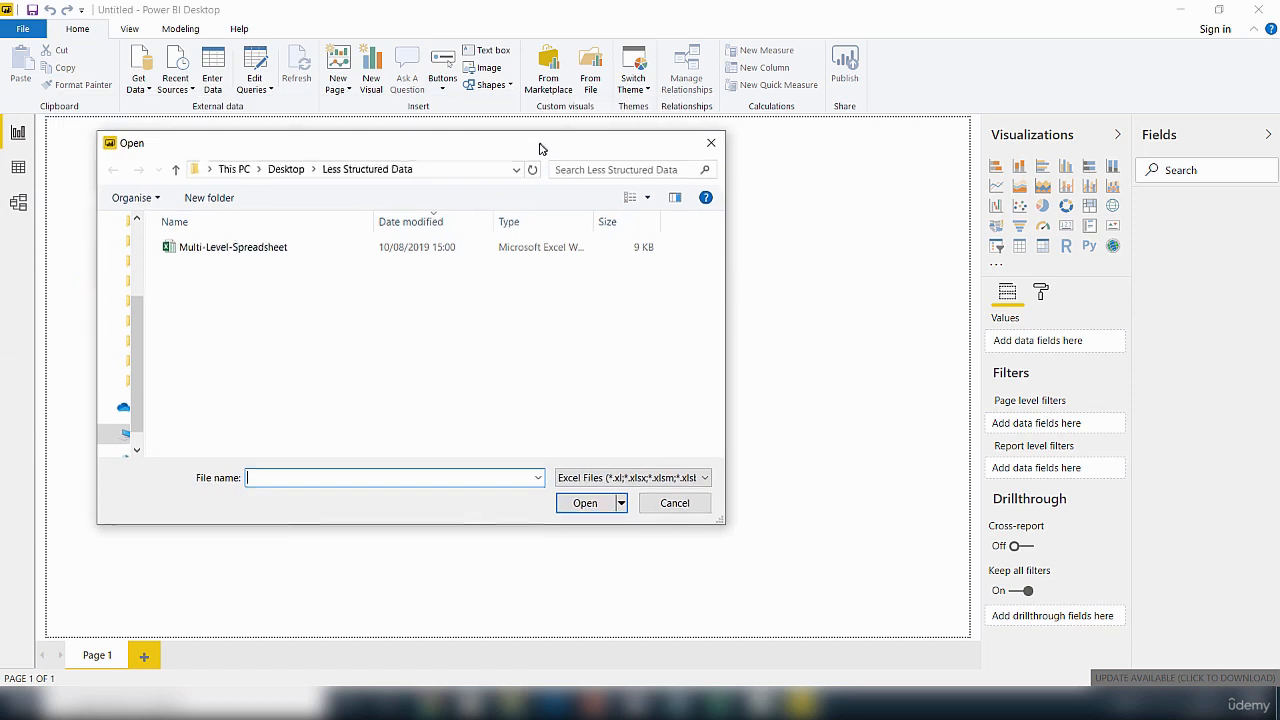
click(216, 252)
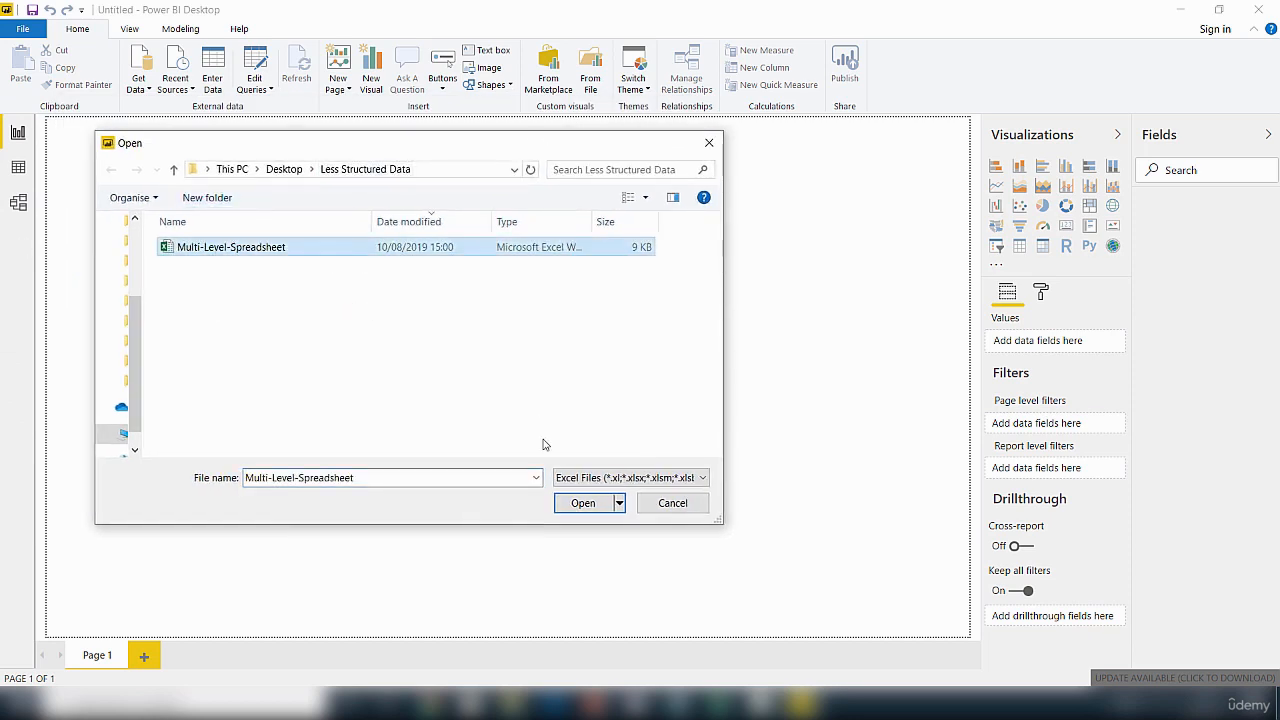
click(583, 503)
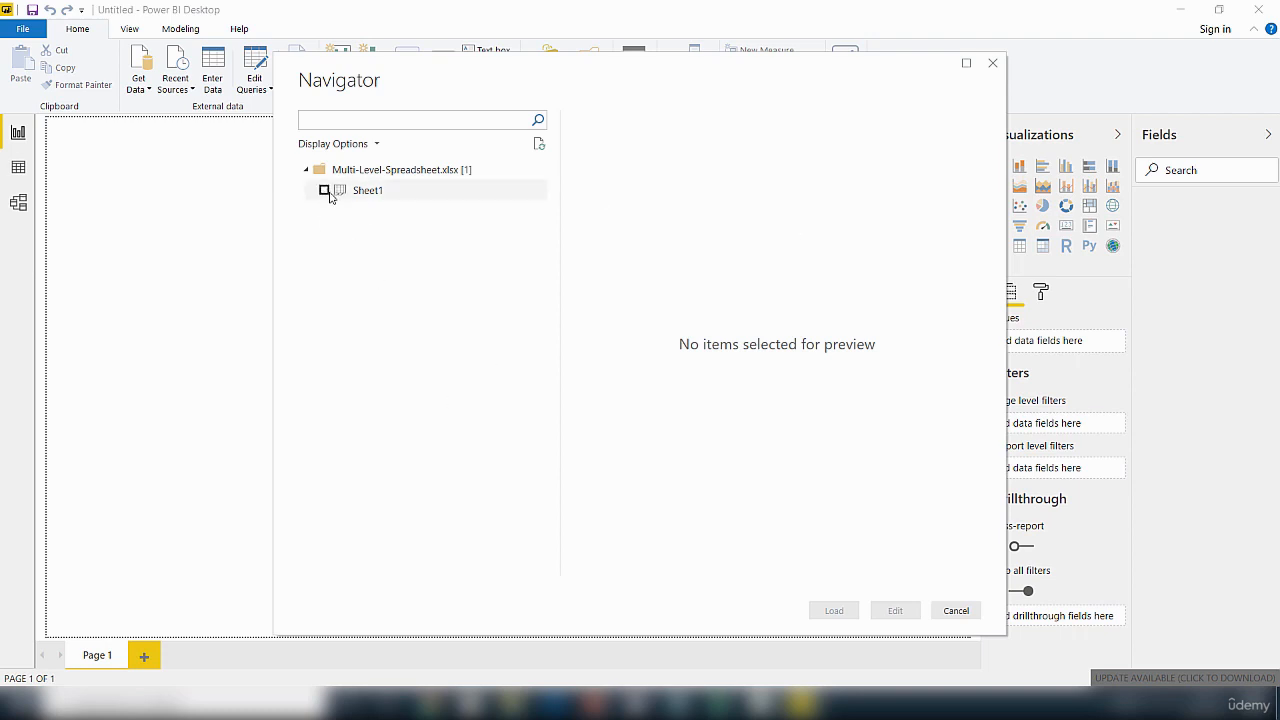
click(324, 191)
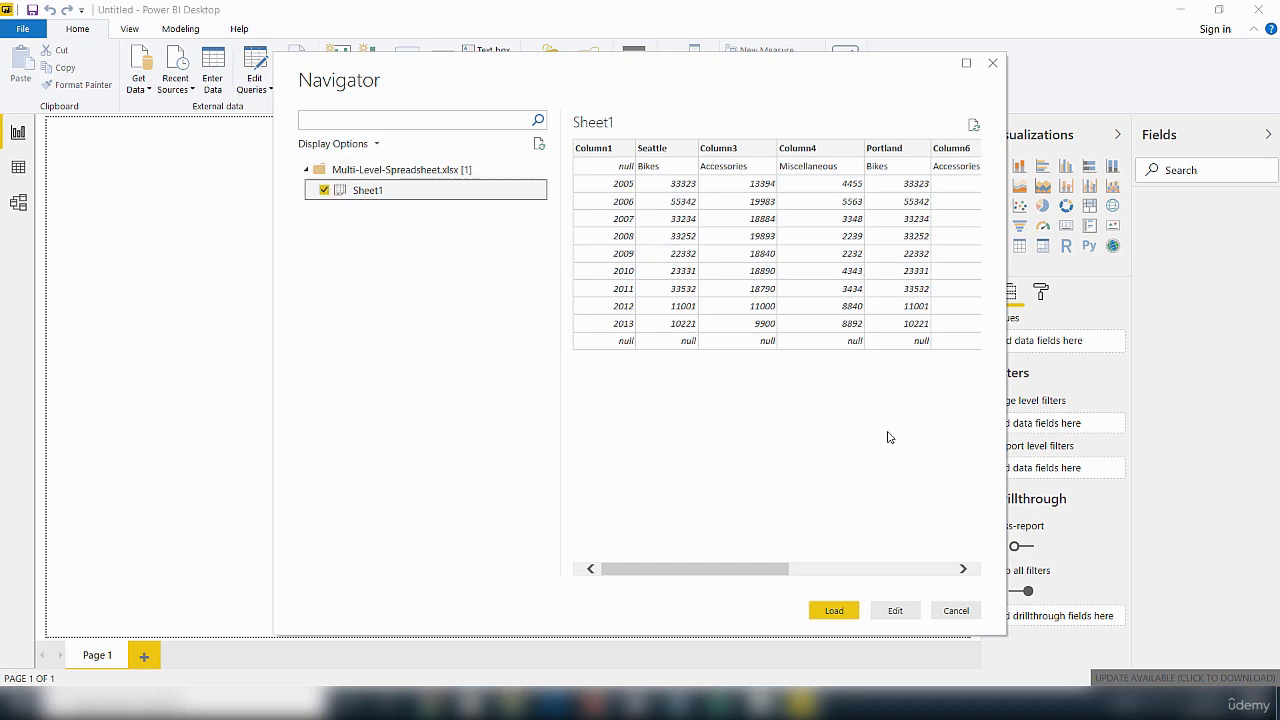
click(896, 613)
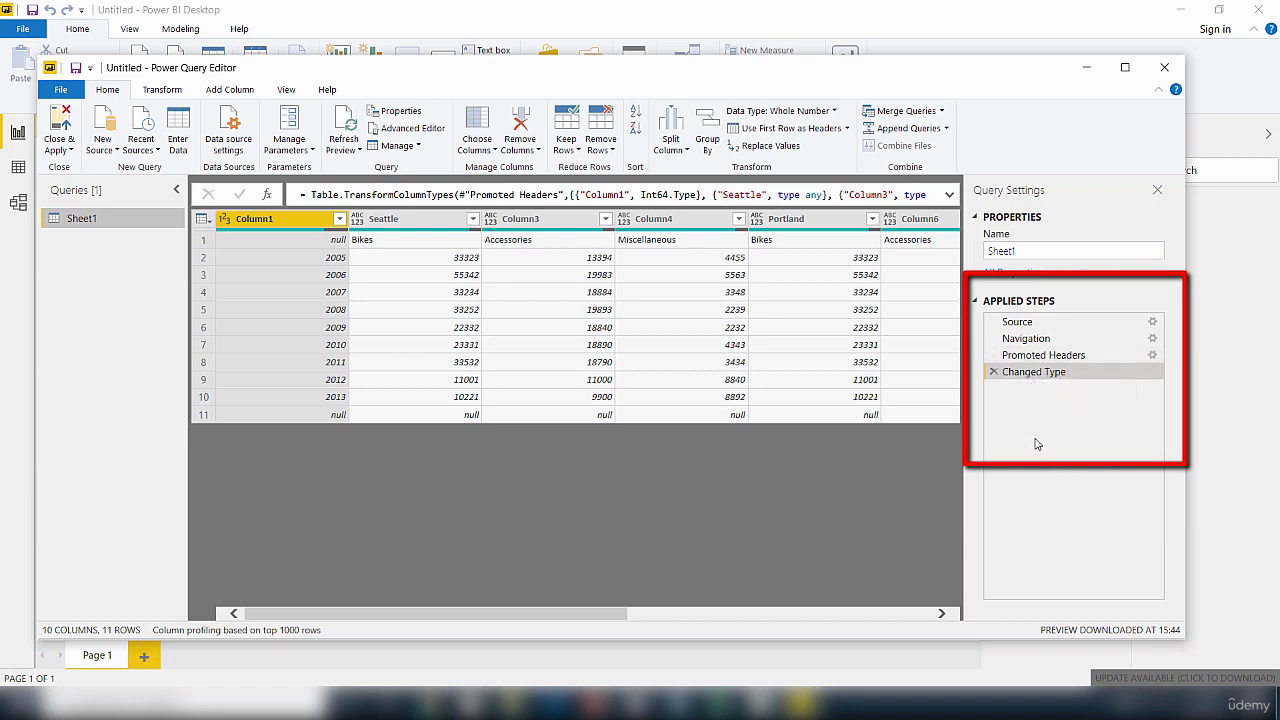
- Delete the automatically applied Changed Type and Promoted Headers steps from the Sheet1 query
click(993, 372)
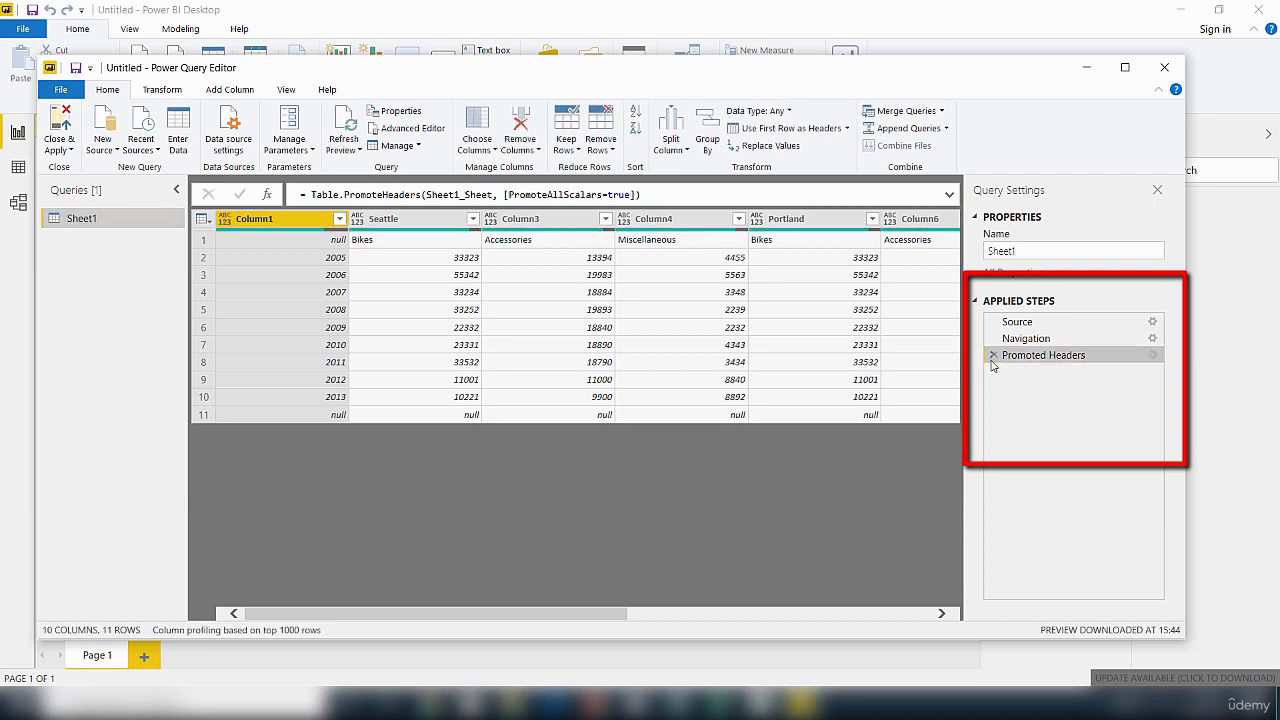
click(993, 355)
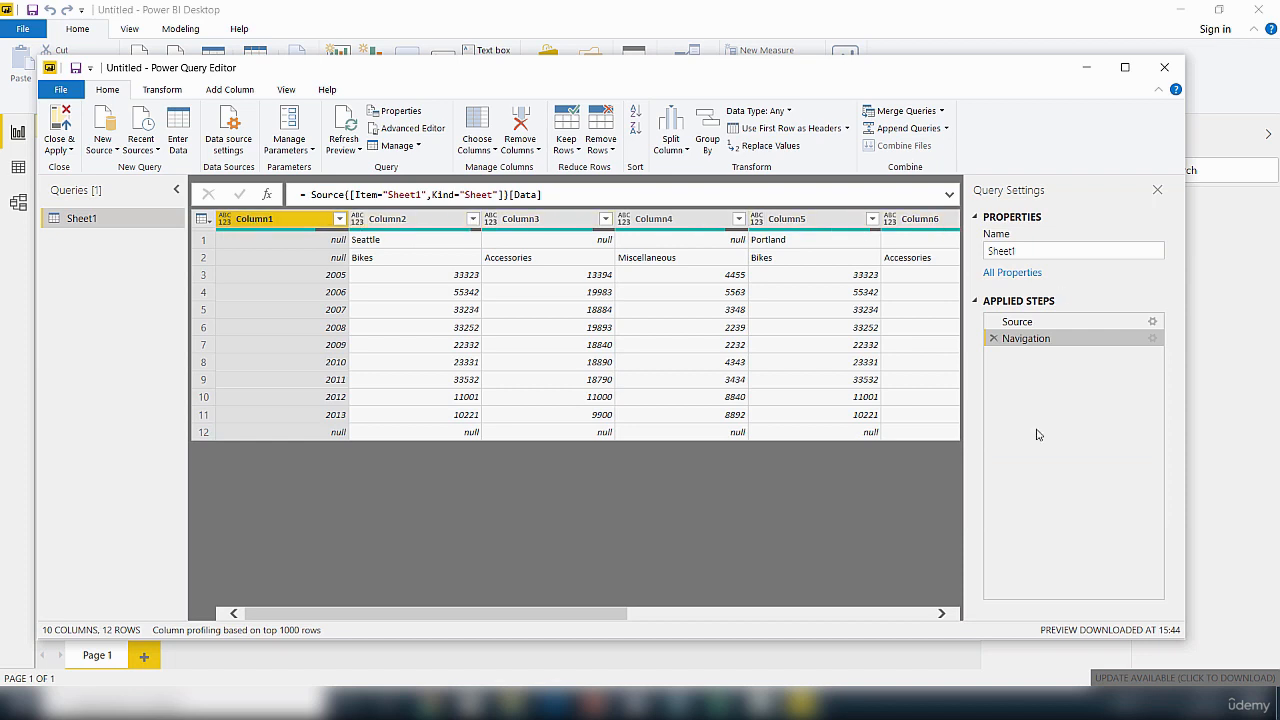
- Transpose the Sheet1 table and use its first row as headers
drag(610, 611, 914, 611)
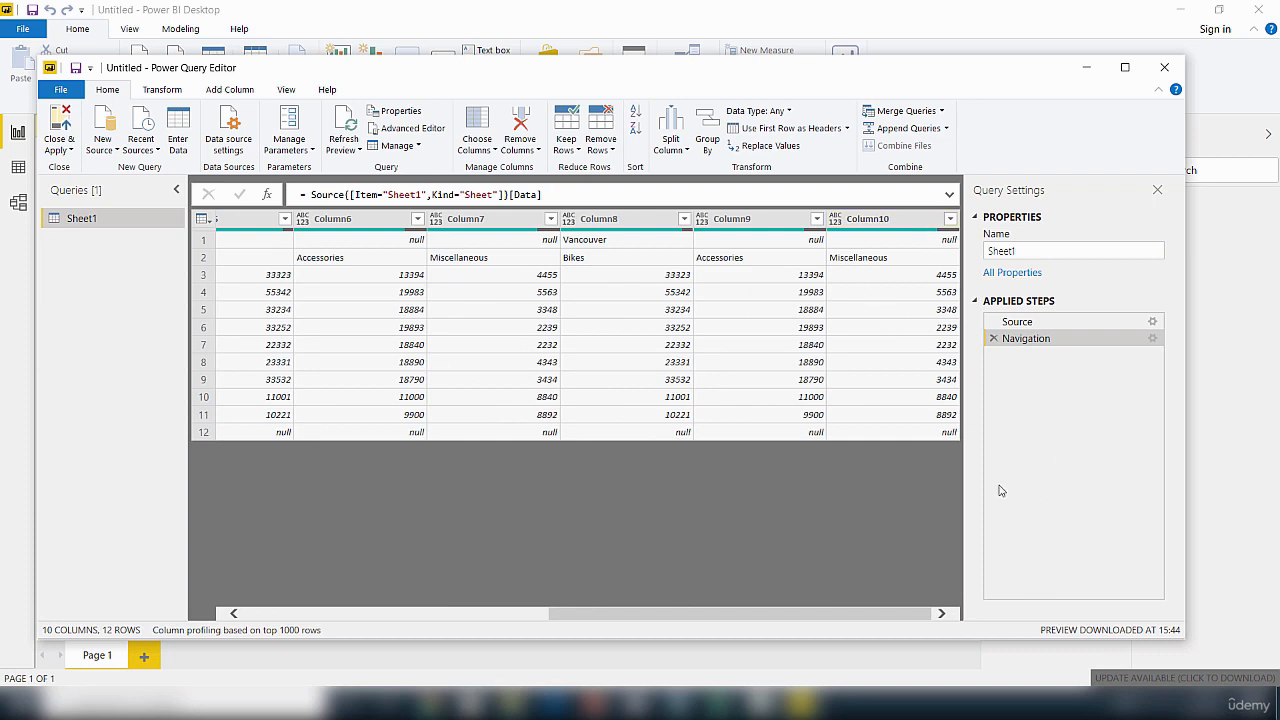
drag(690, 613, 286, 625)
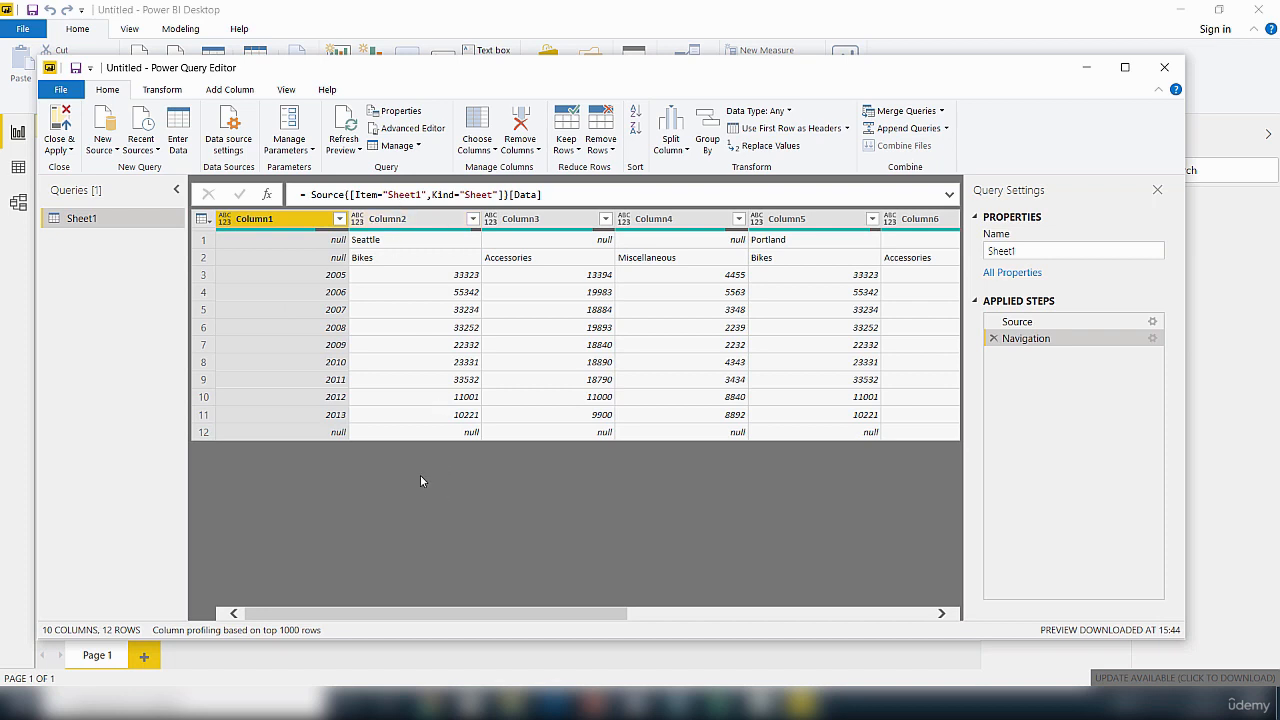
click(162, 90)
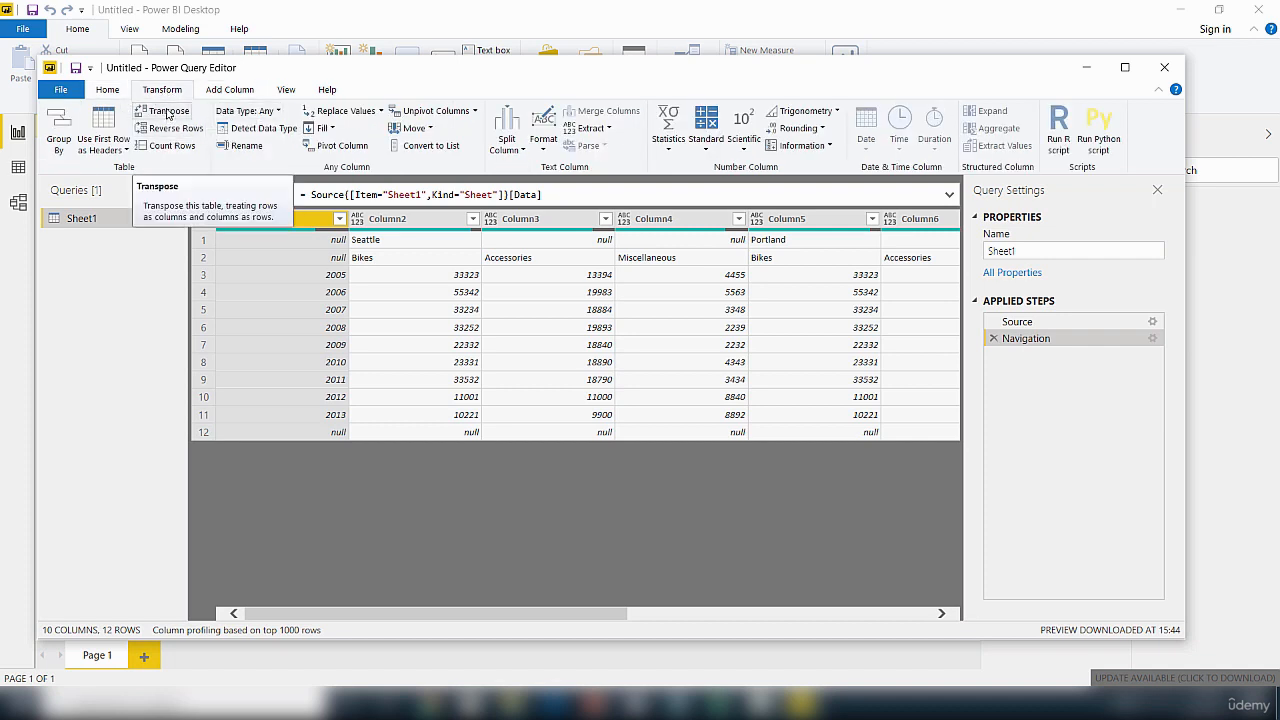
click(168, 112)
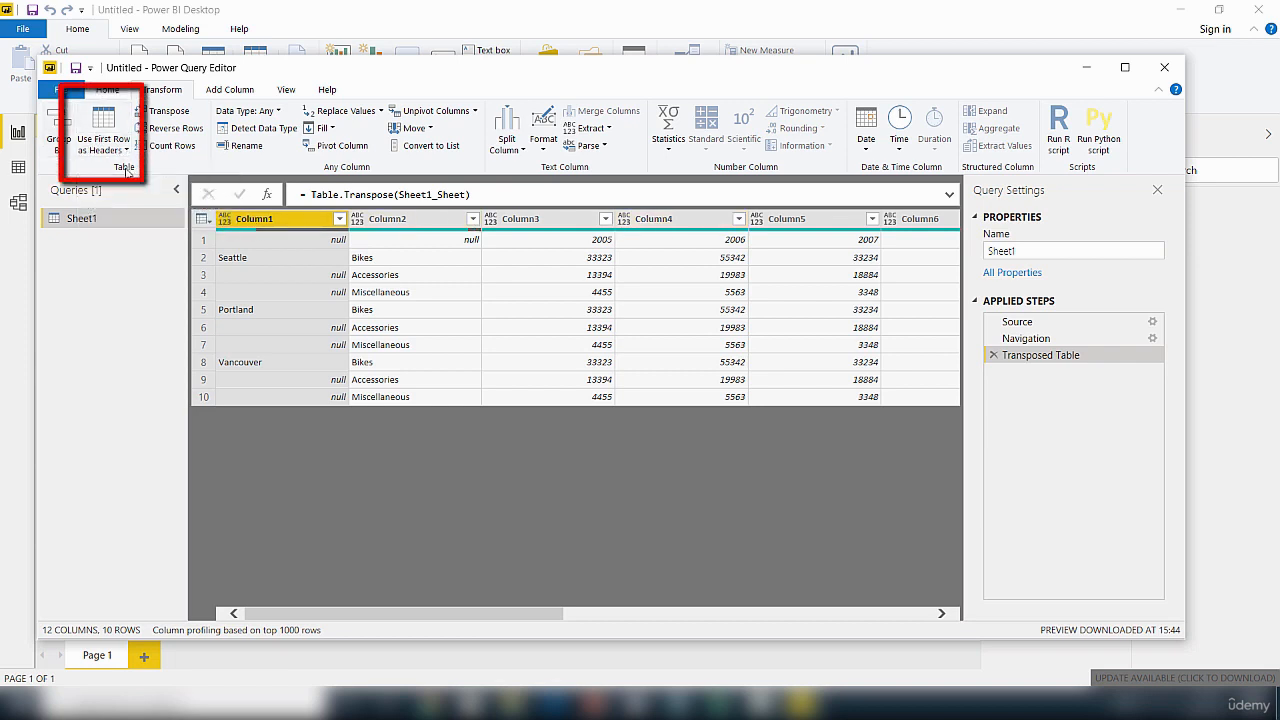
click(205, 220)
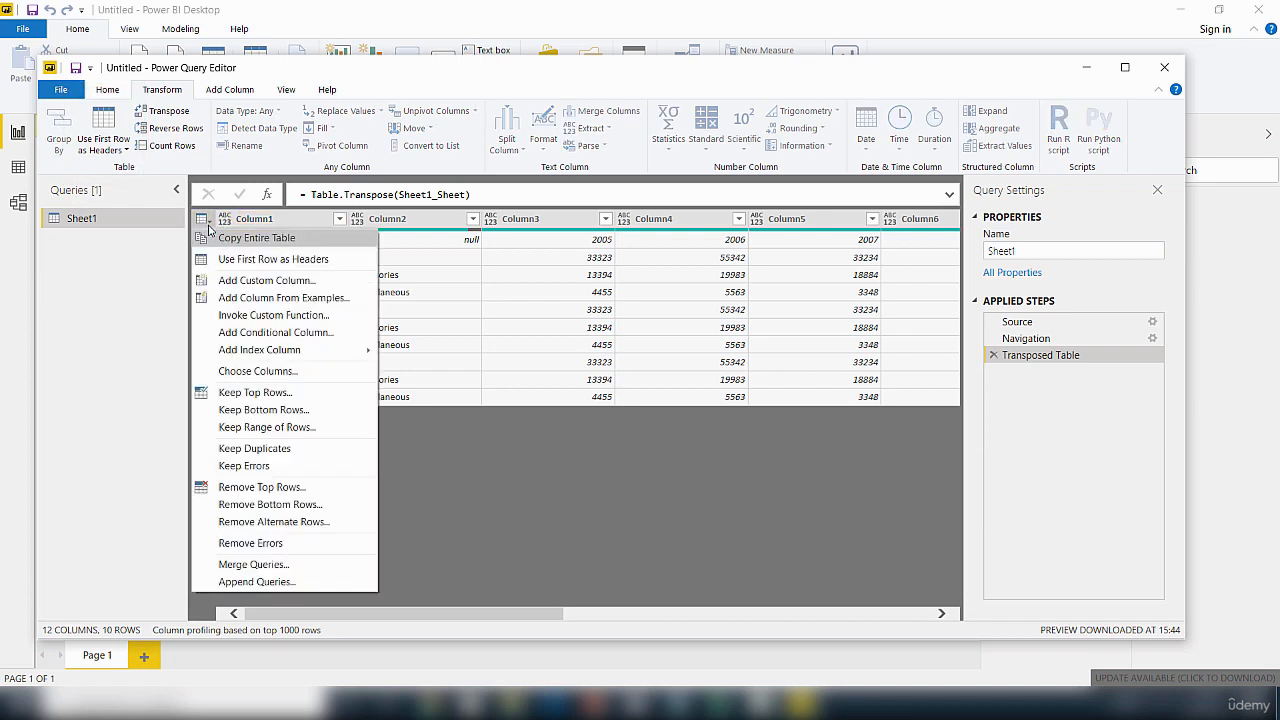
click(247, 260)
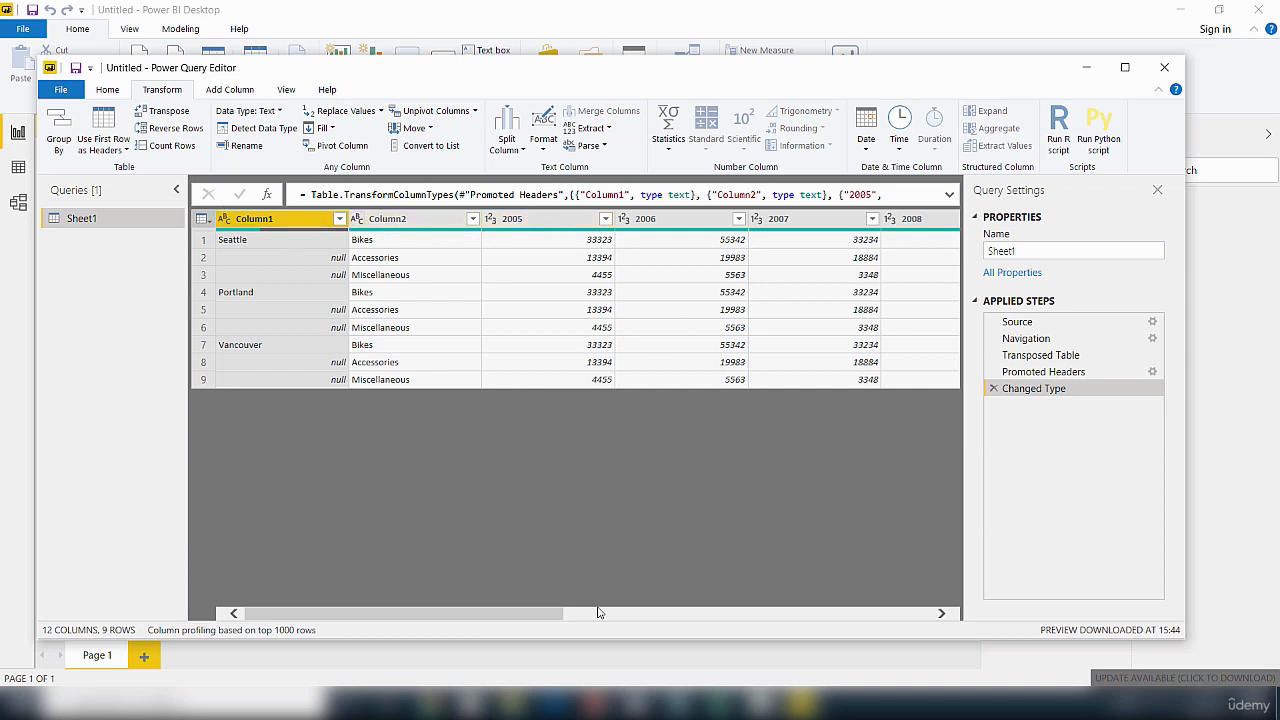
- Rename Column1, which holds the Seattle, Portland and Vancouver entries, as City
mouse_move(530, 621)
mouse_down()
mouse_move(630, 609)
mouse_move(529, 625)
mouse_up()
right_click(281, 224)
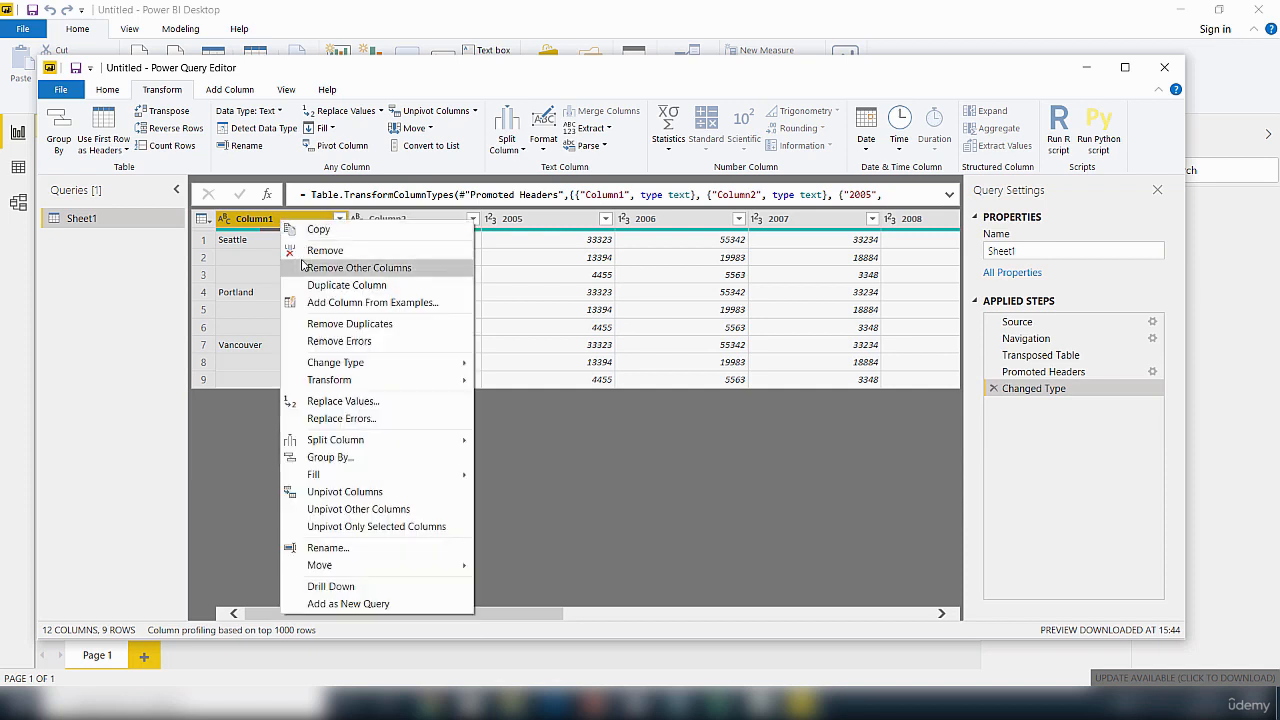
click(329, 548)
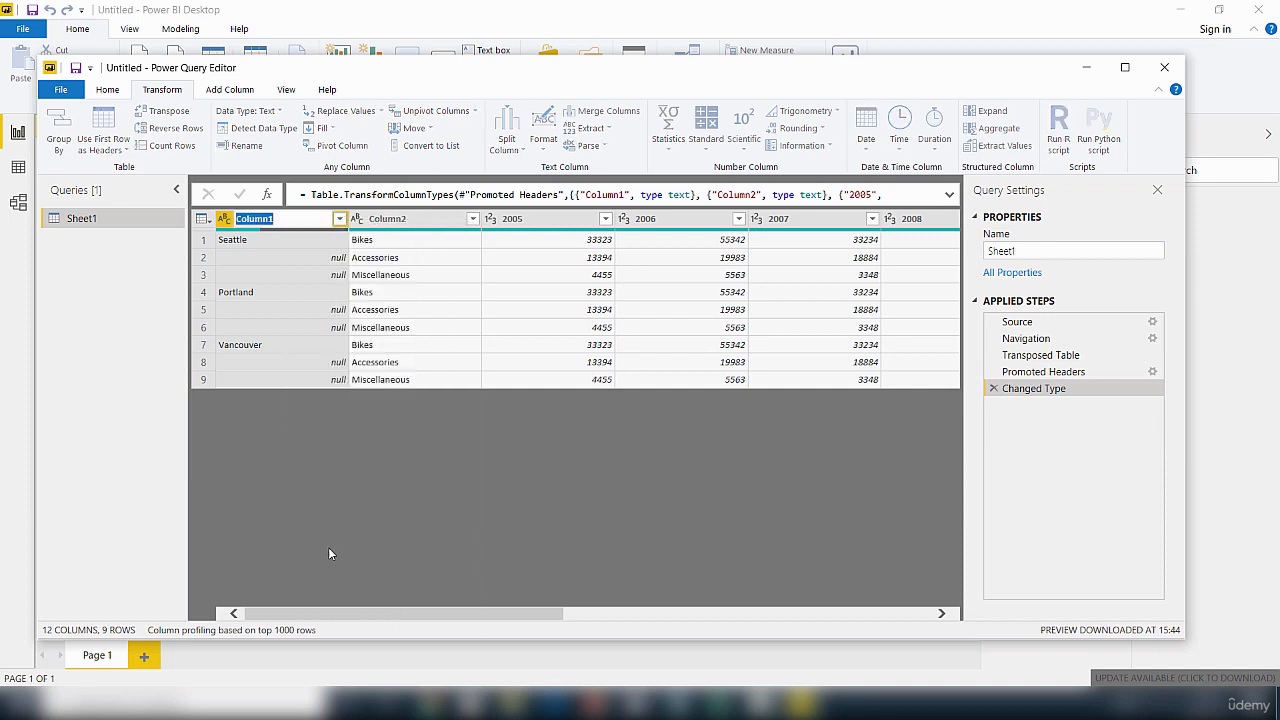
key(BackSpace)
key(Return)
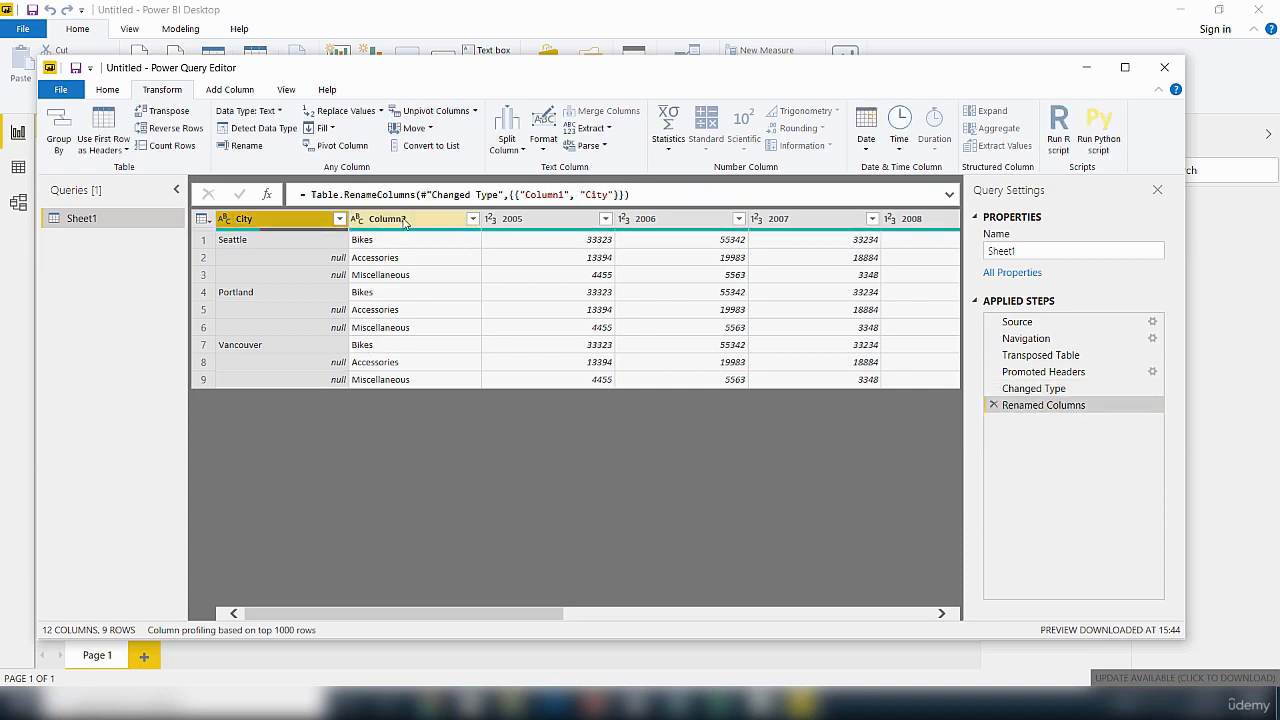
- Rename Column2, which holds the Bikes, Accessories and Miscellaneous entries, as Category
click(405, 222)
right_click(405, 222)
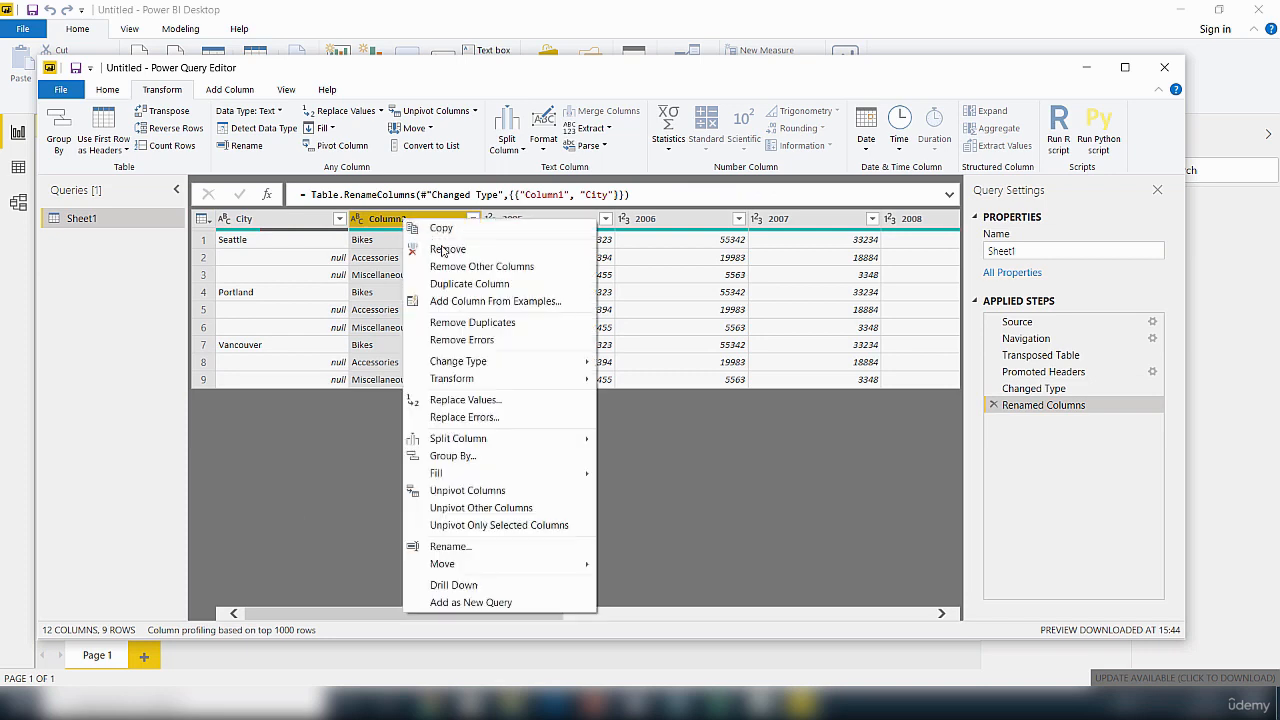
click(448, 546)
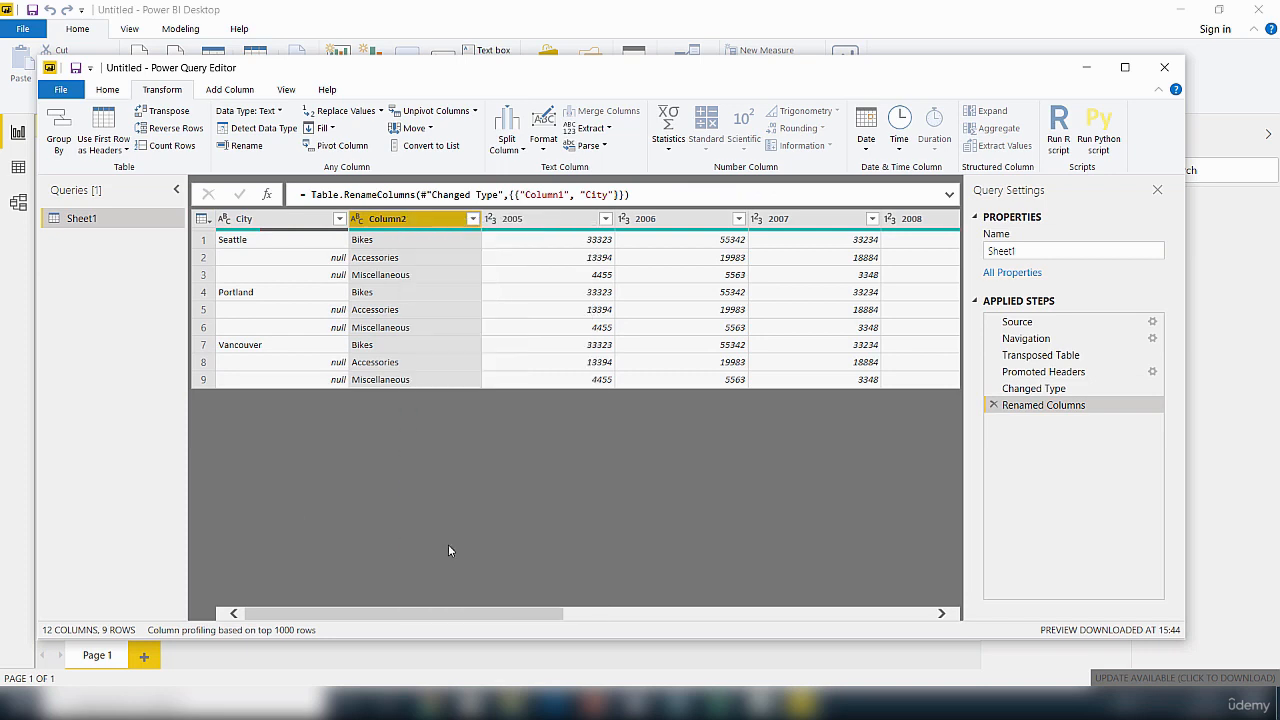
key(BackSpace)
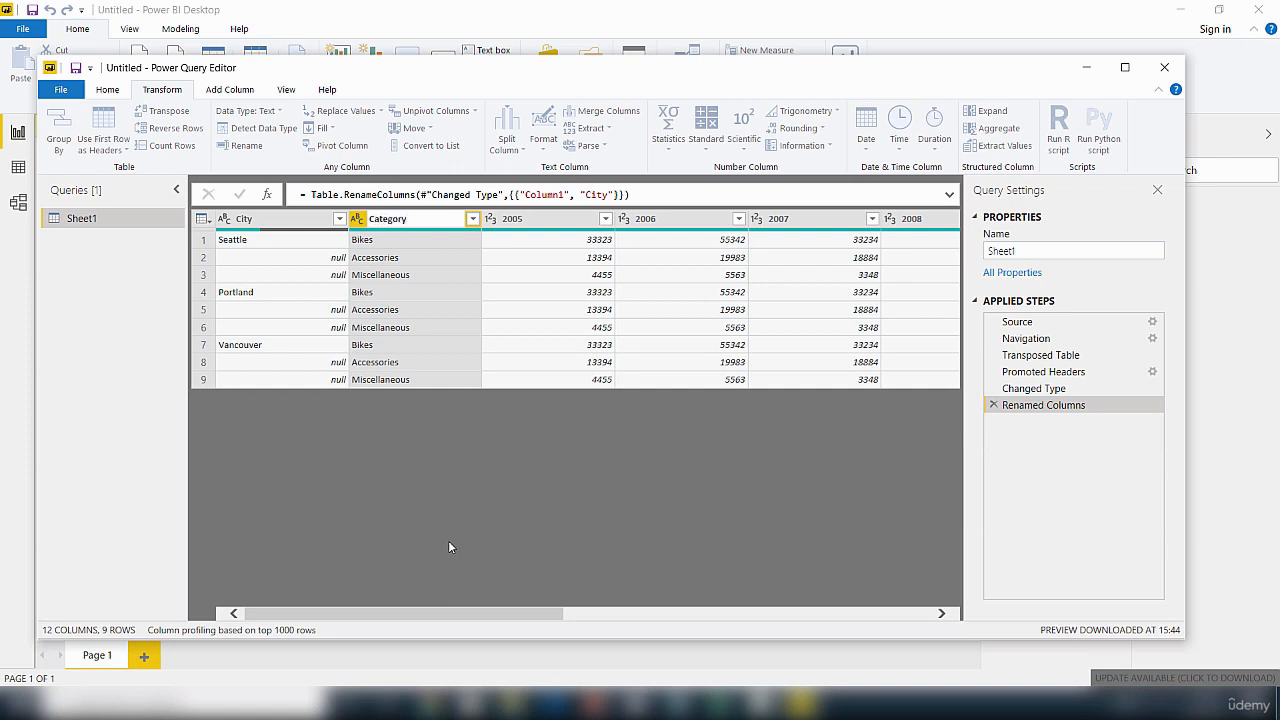
key(Return)
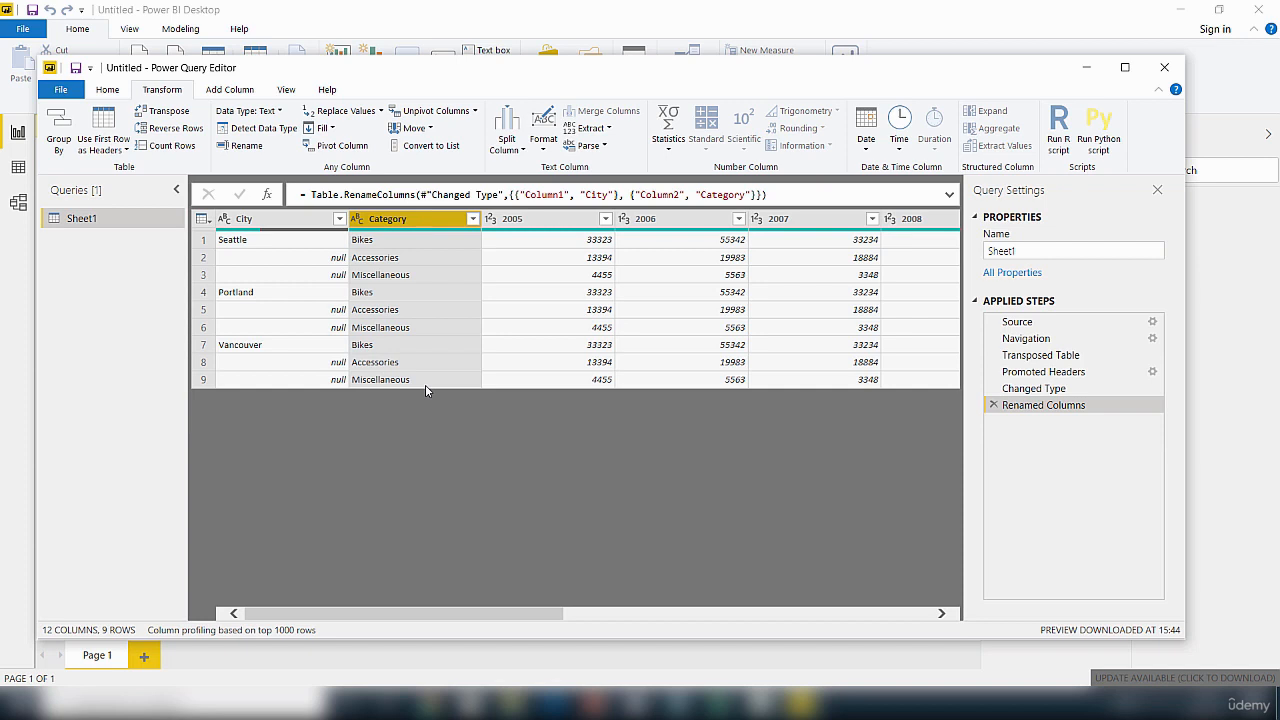
- Fill the City column down so each null cell takes the city name above it
click(276, 220)
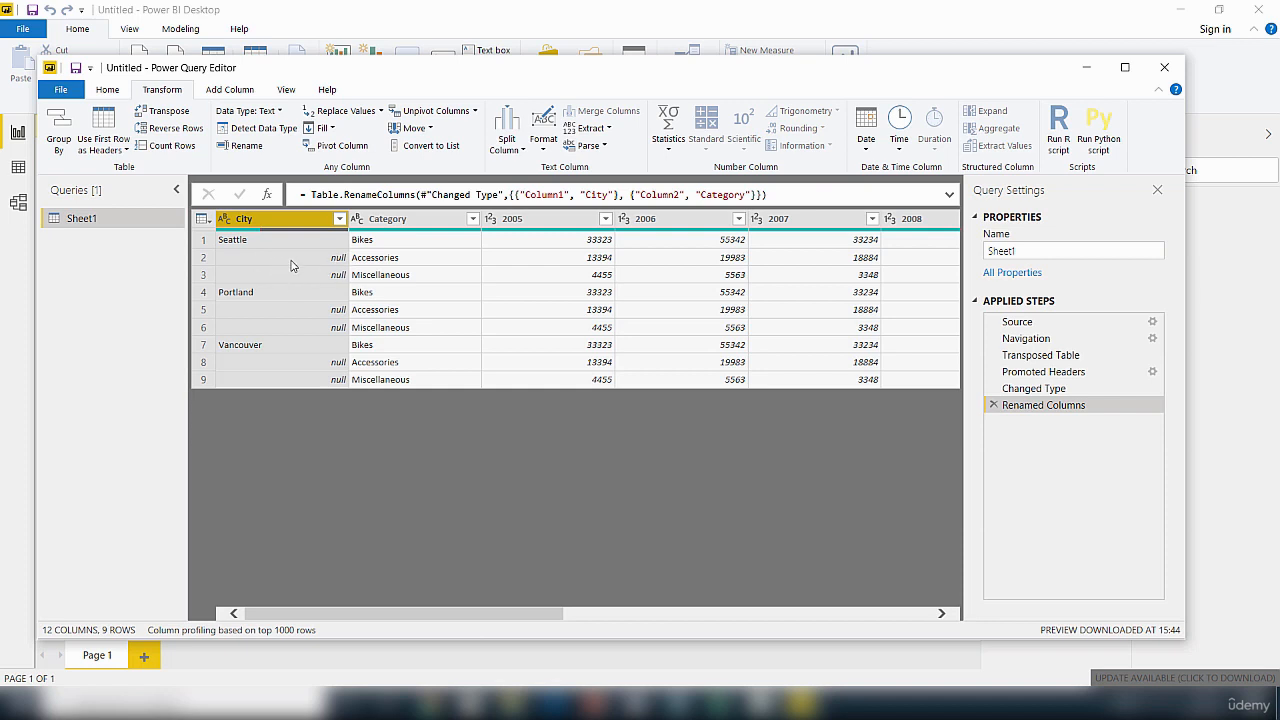
click(332, 131)
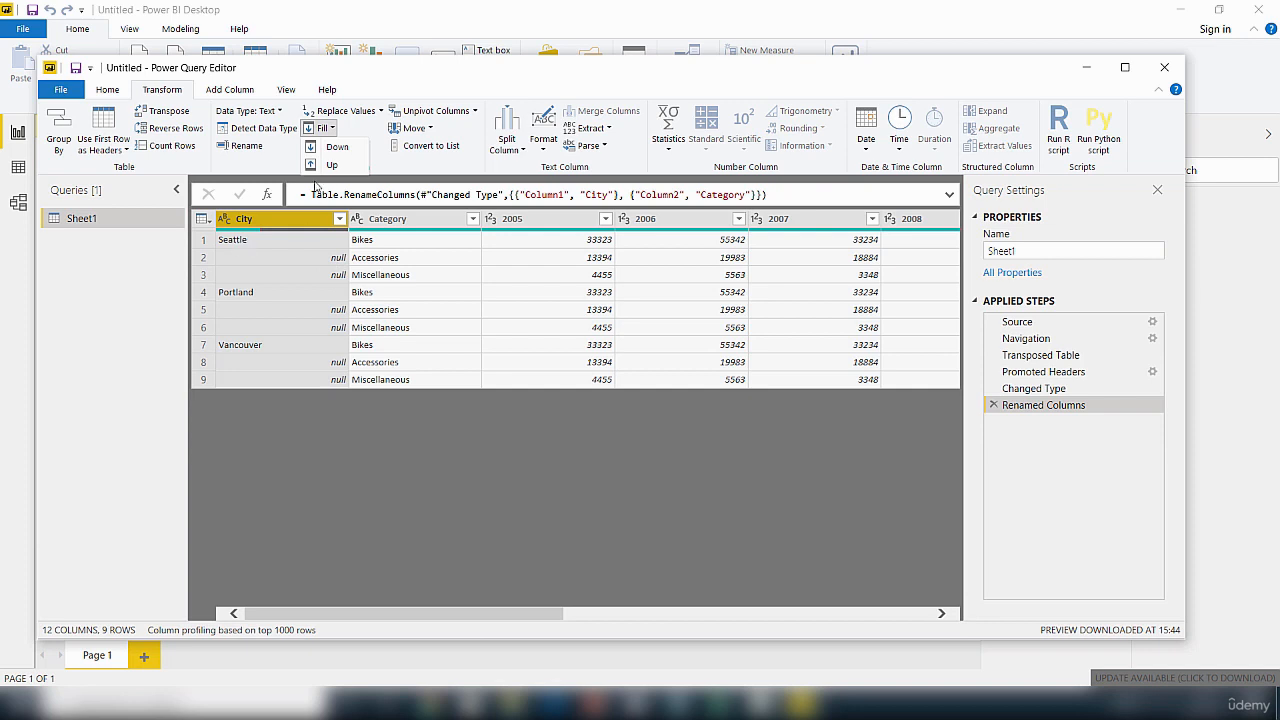
click(332, 149)
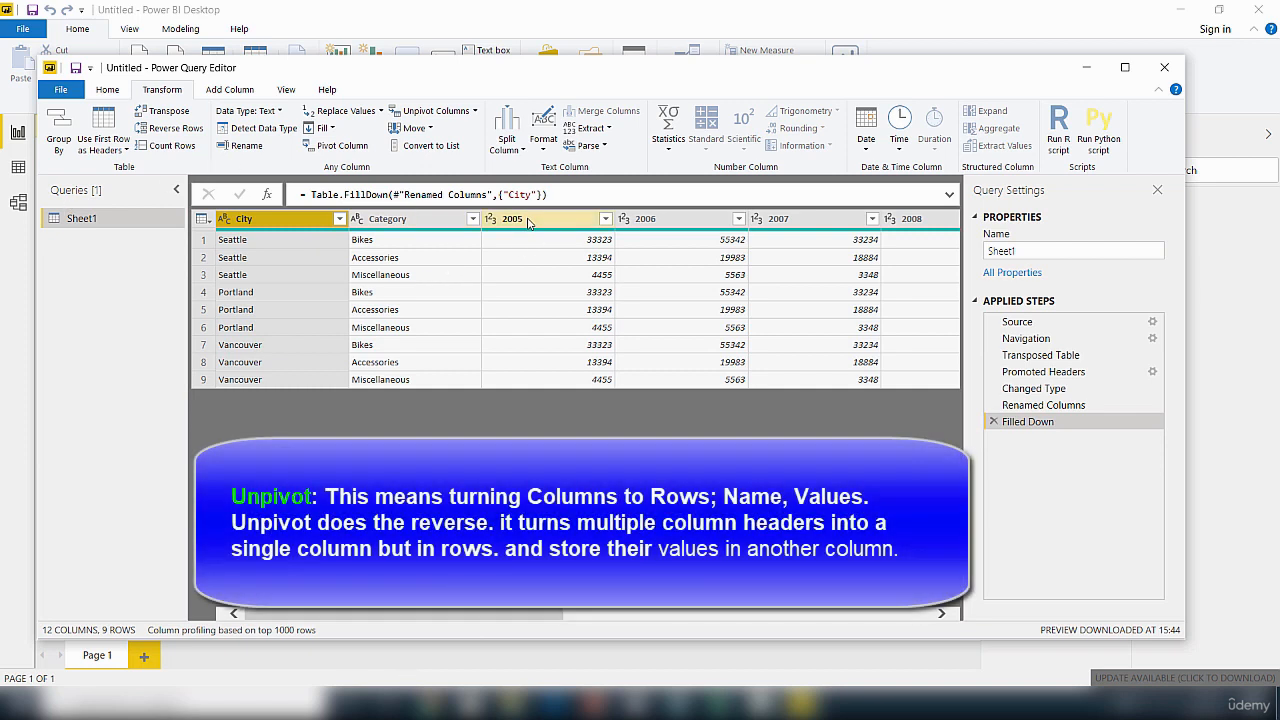
- Unpivot the year columns 2005 through 2013 into attribute and value columns
click(528, 220)
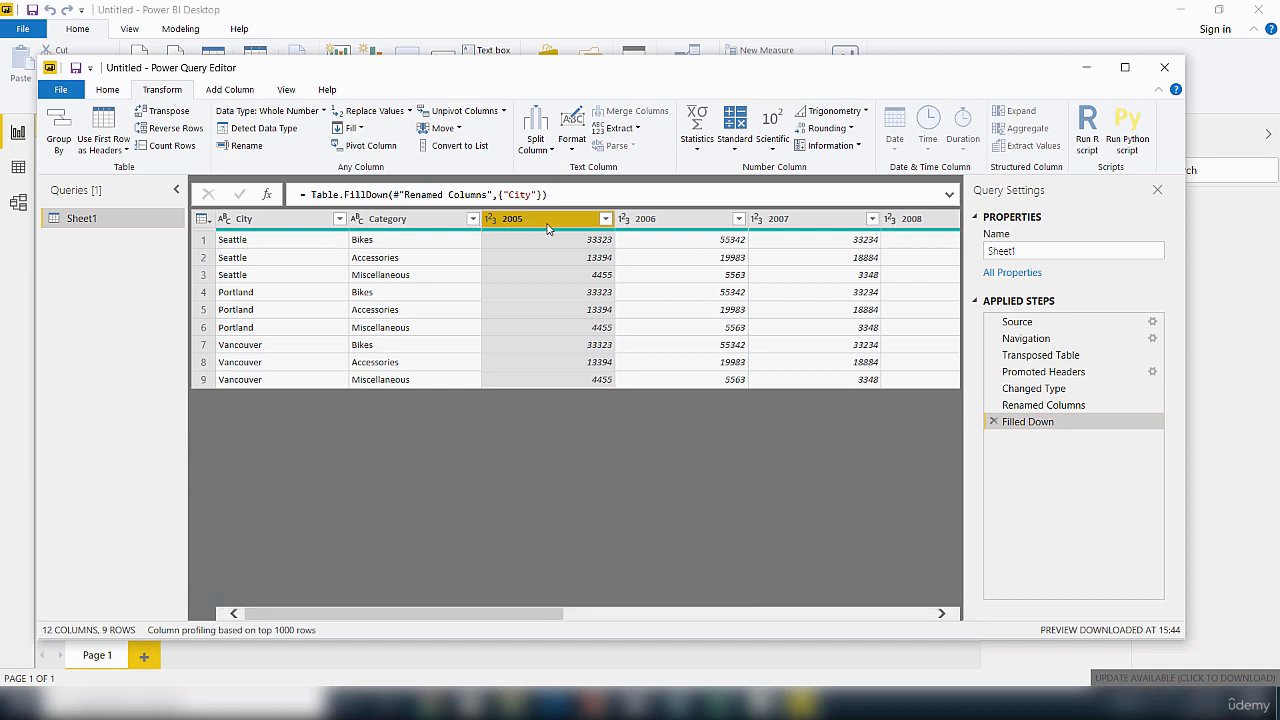
ctrl+click(645, 220)
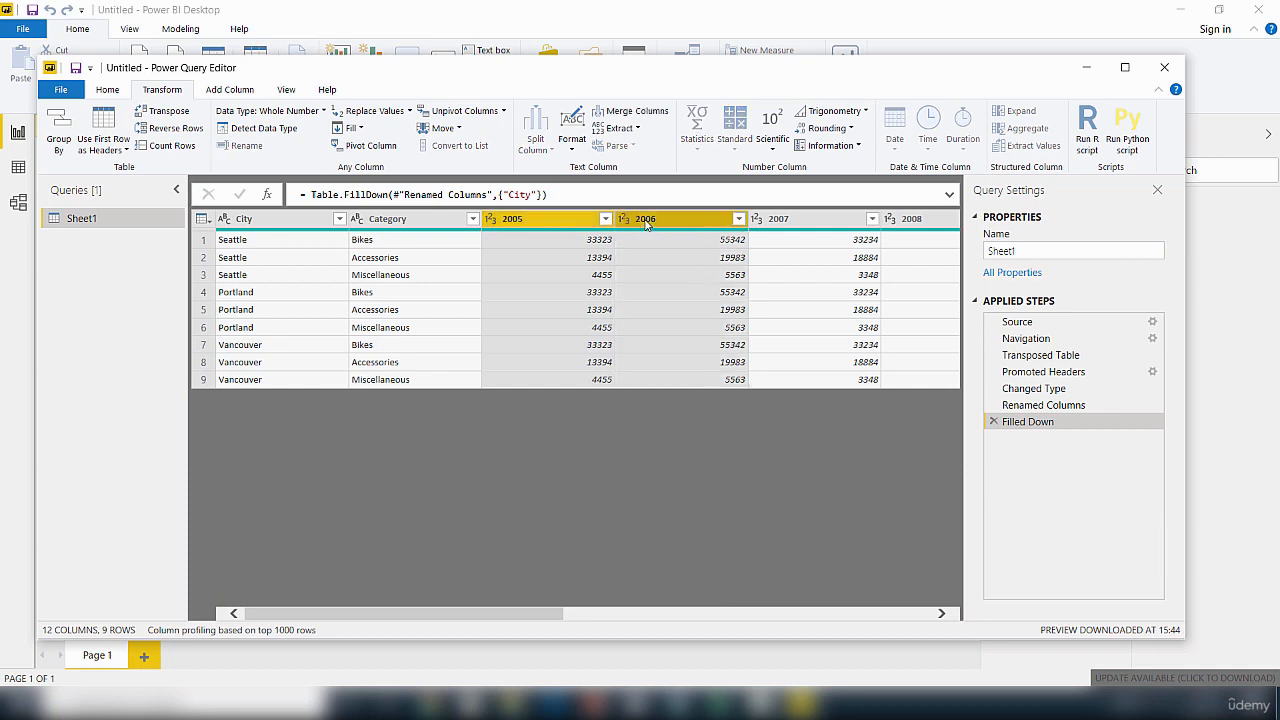
click(940, 614)
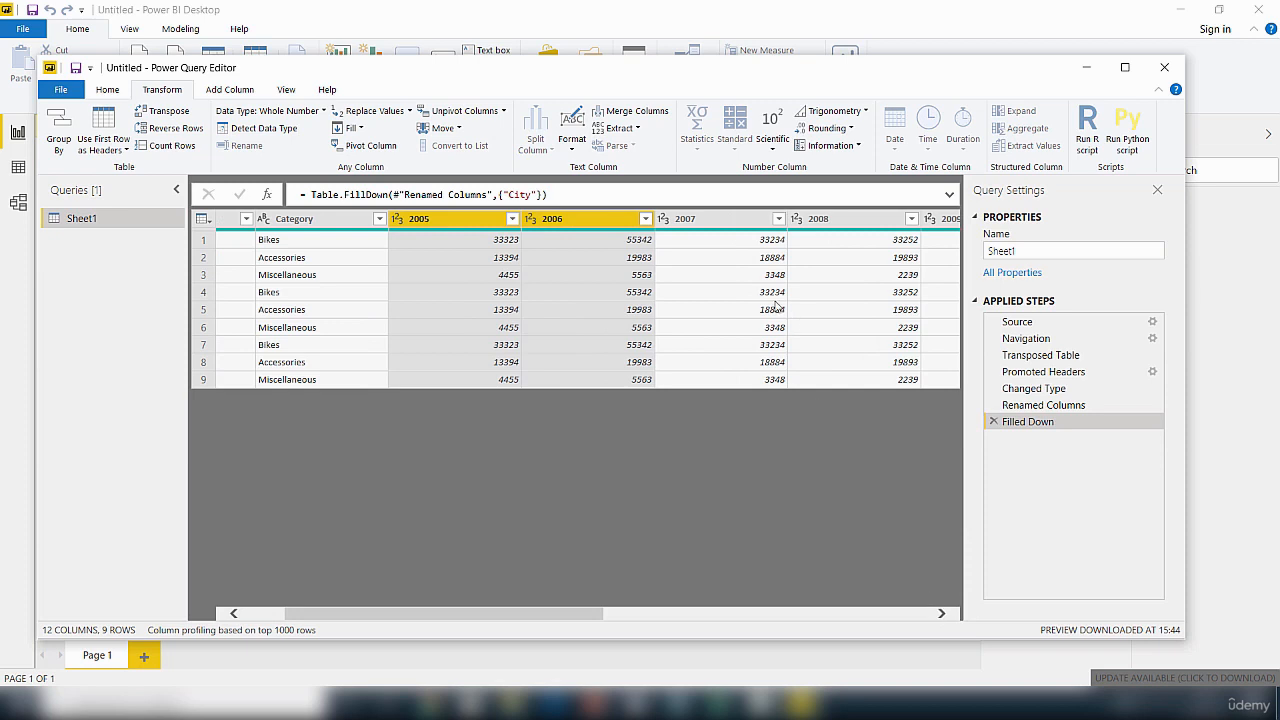
ctrl+click(718, 226)
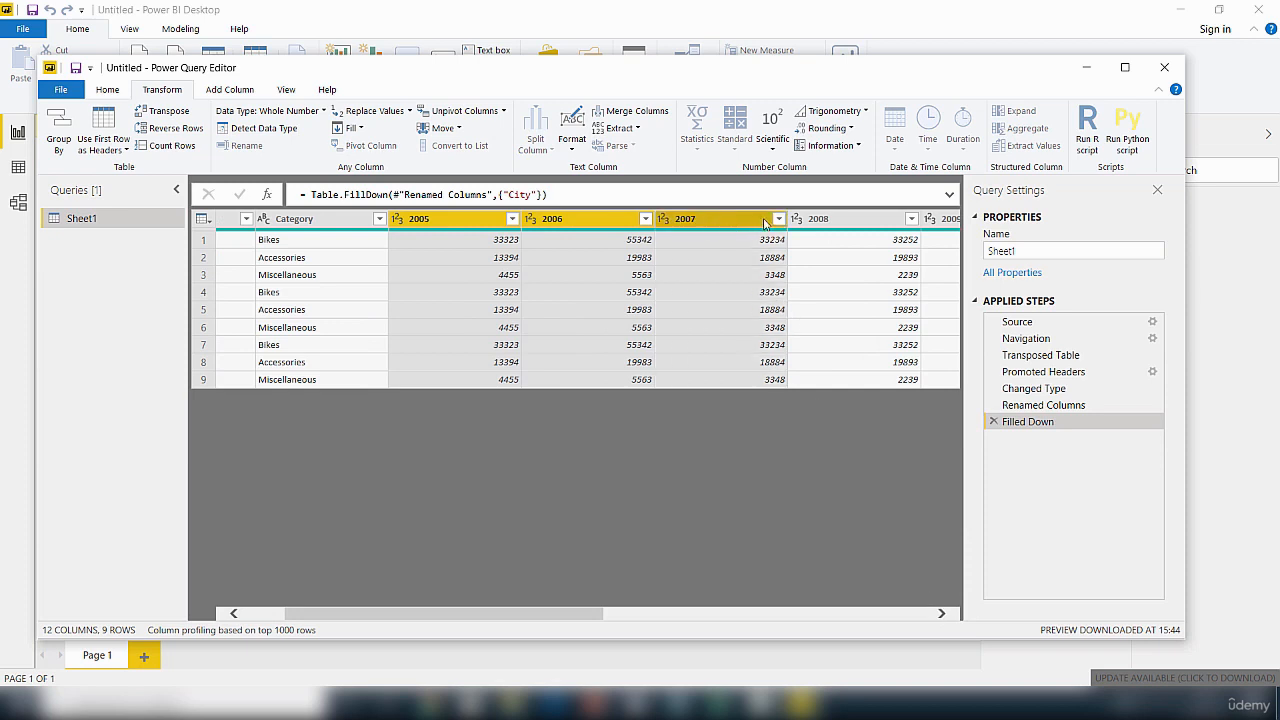
ctrl+click(843, 222)
click(942, 614)
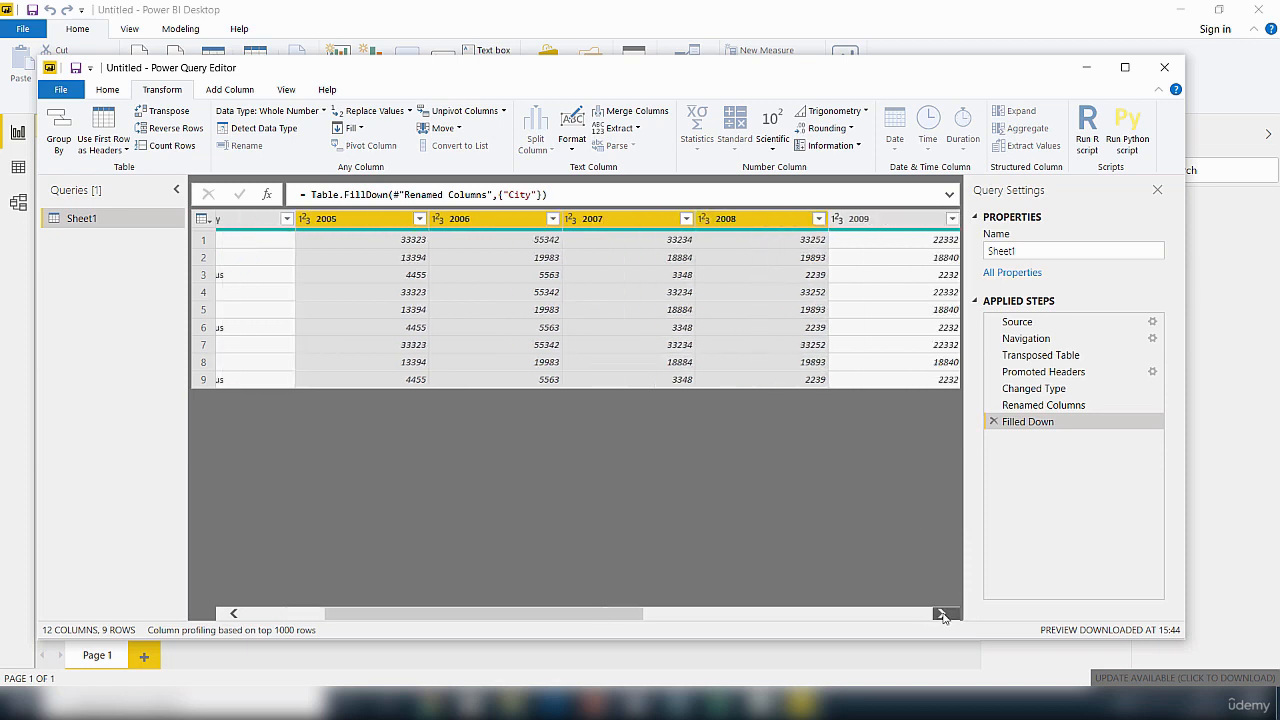
click(942, 614)
ctrl+click(680, 231)
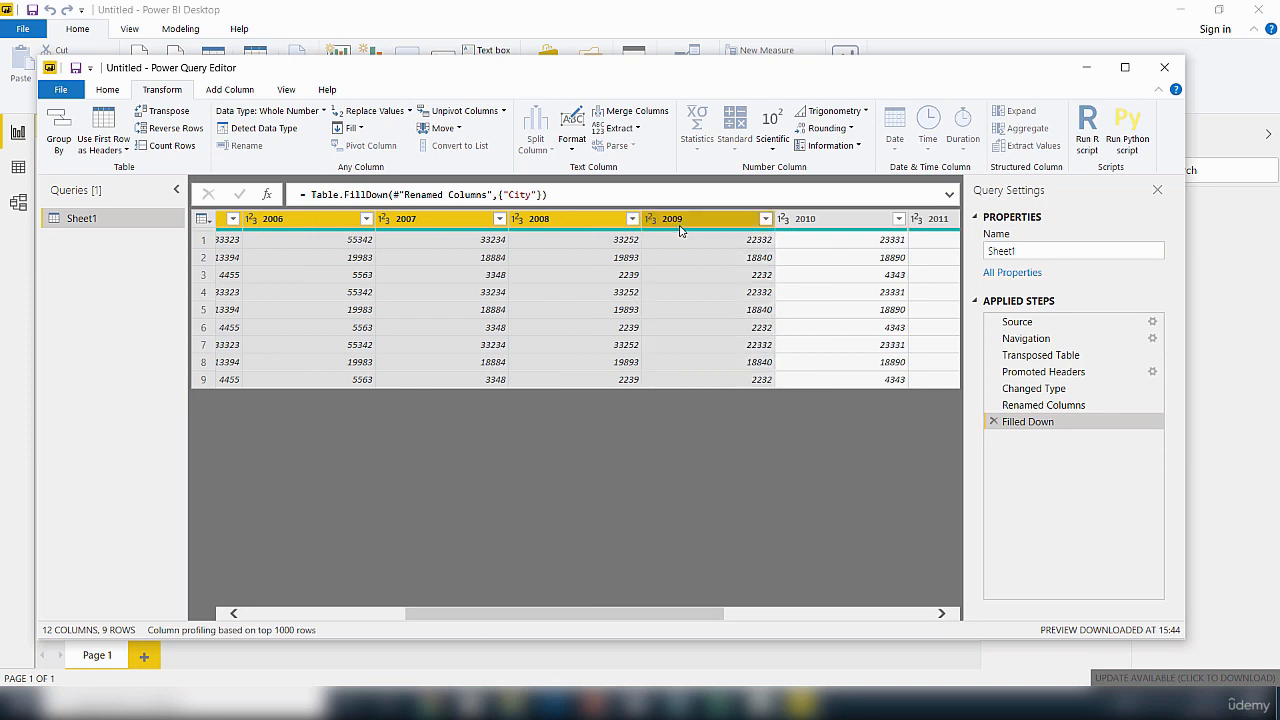
ctrl+click(805, 222)
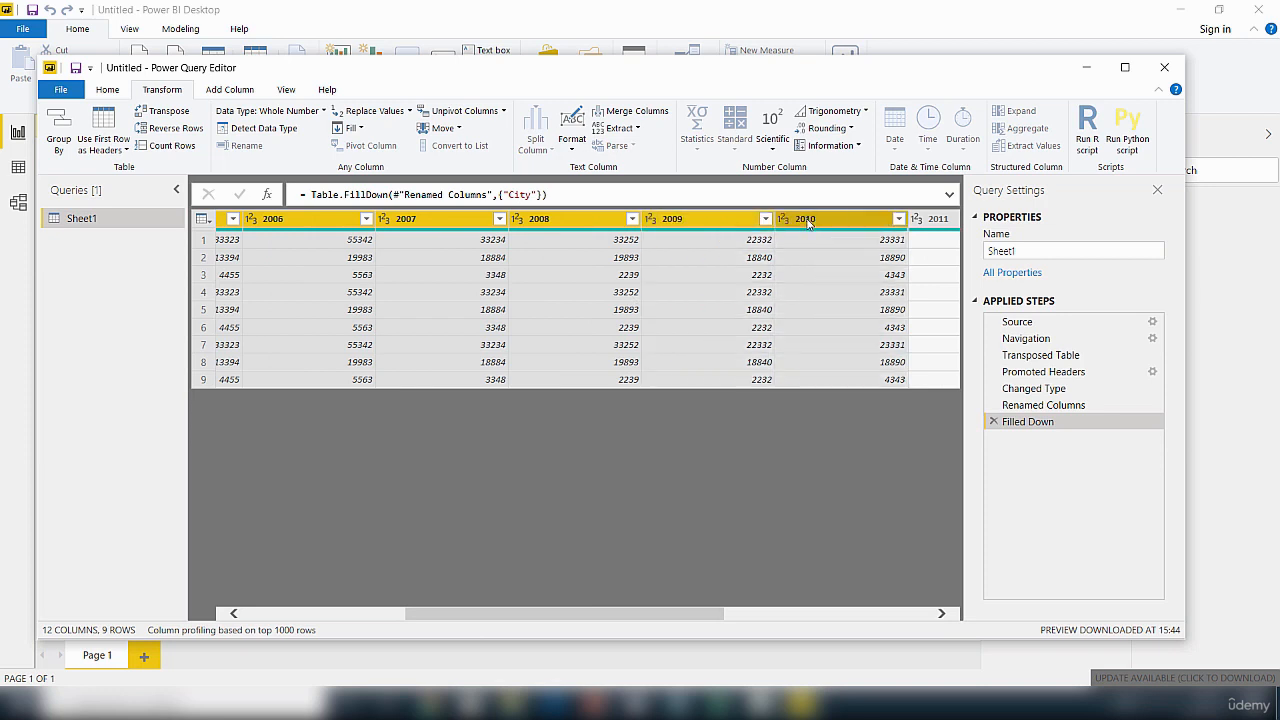
click(942, 614)
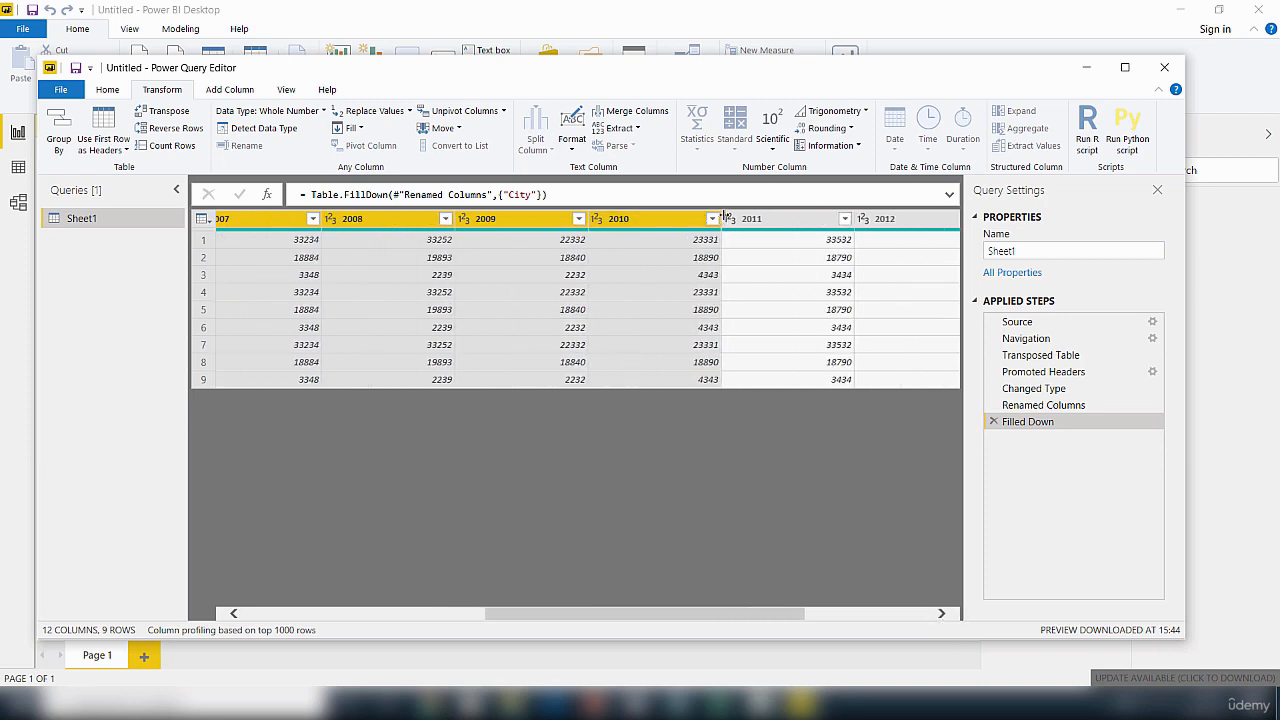
click(729, 219)
ctrl+click(753, 221)
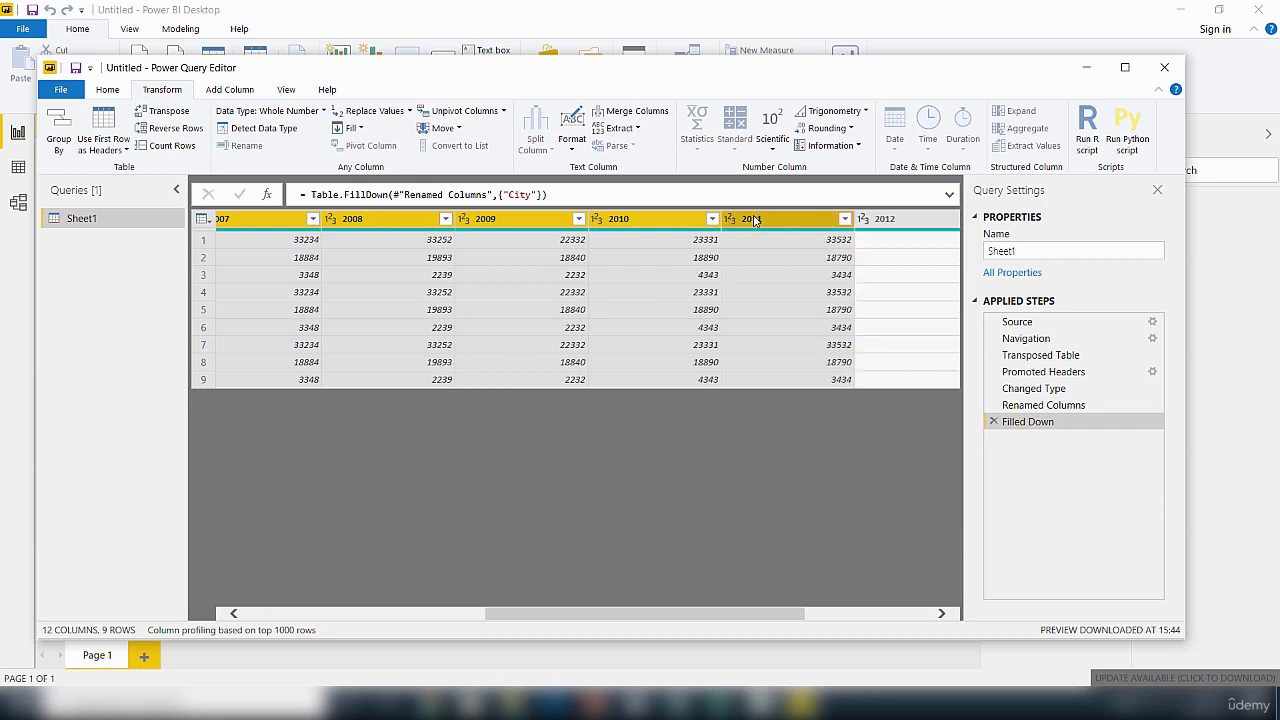
ctrl+click(885, 219)
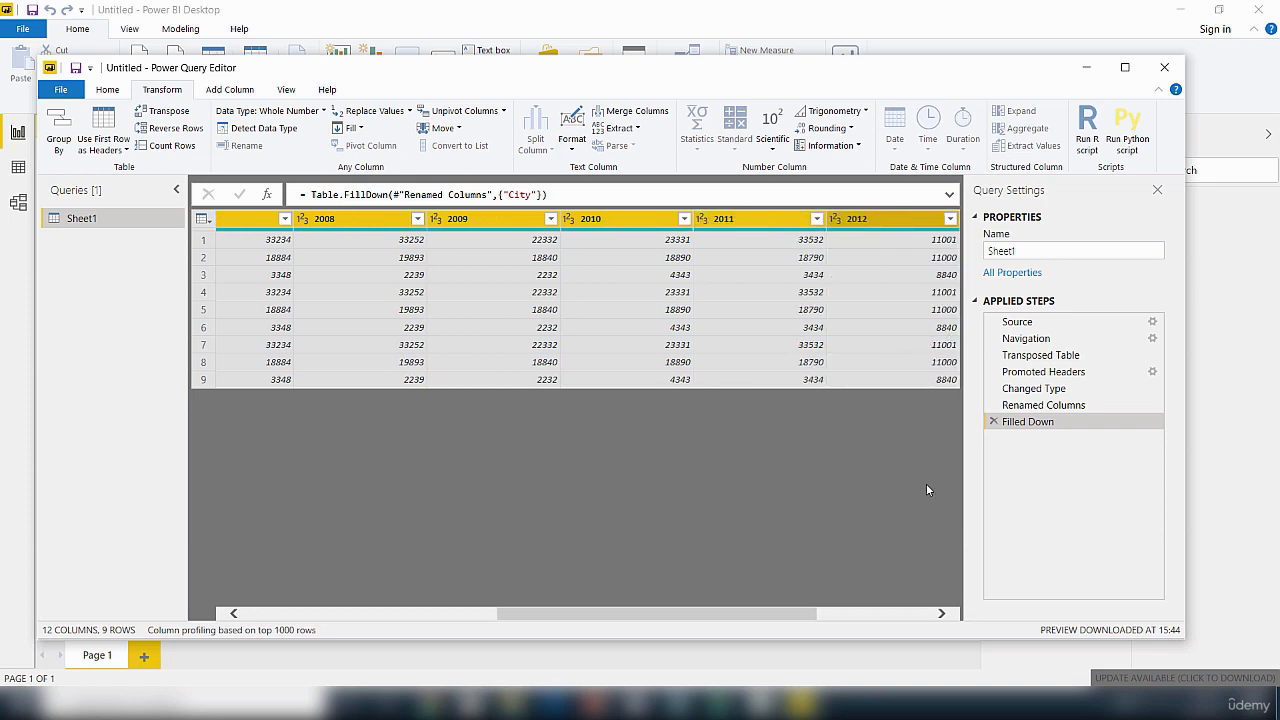
click(942, 613)
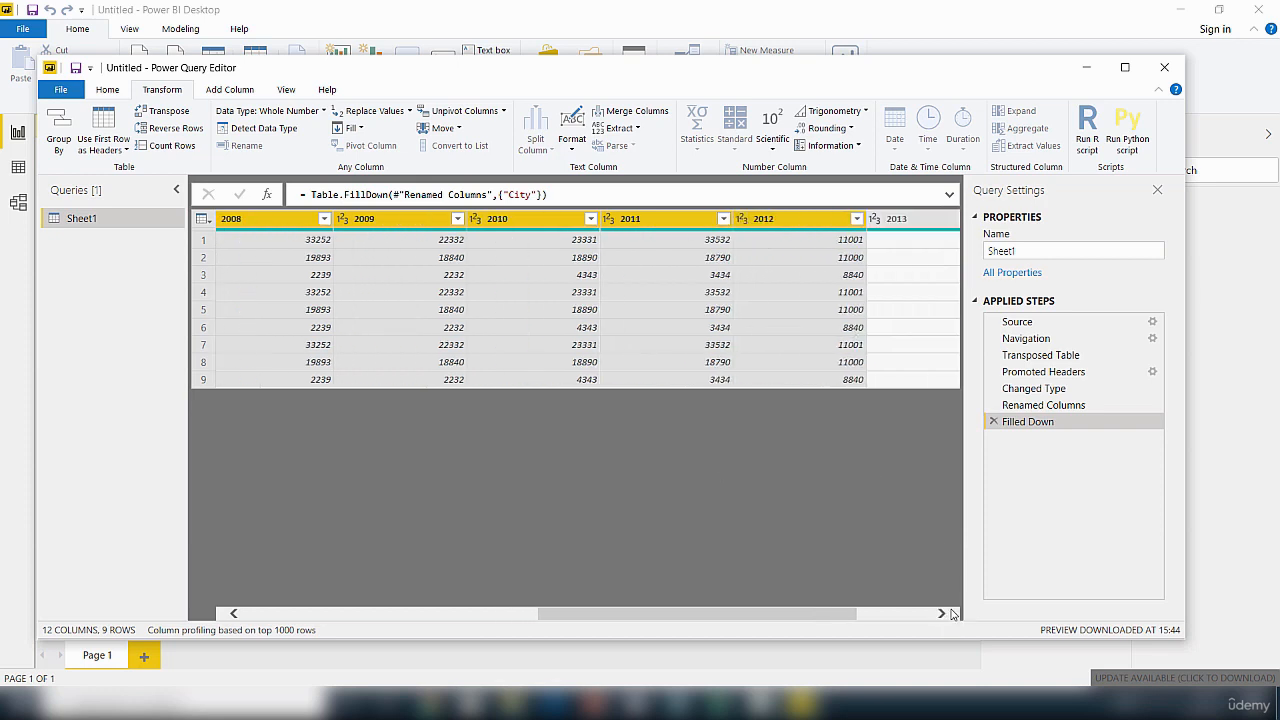
ctrl+click(875, 220)
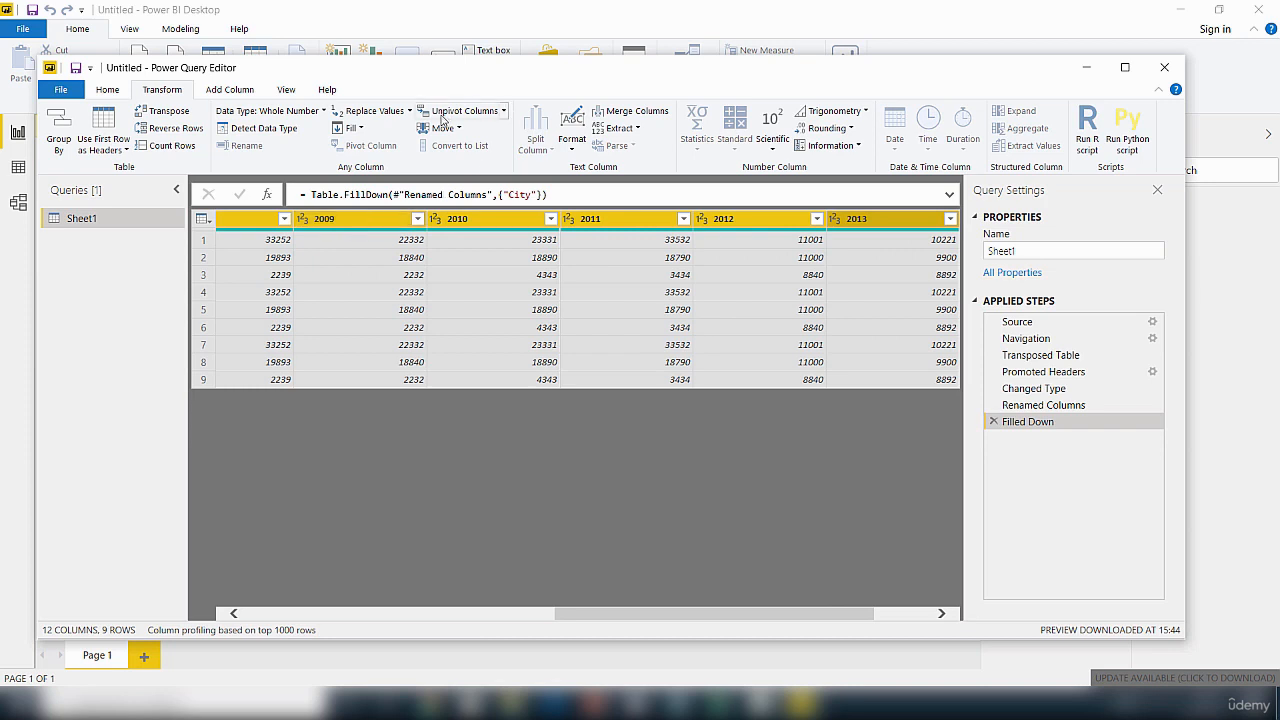
click(504, 112)
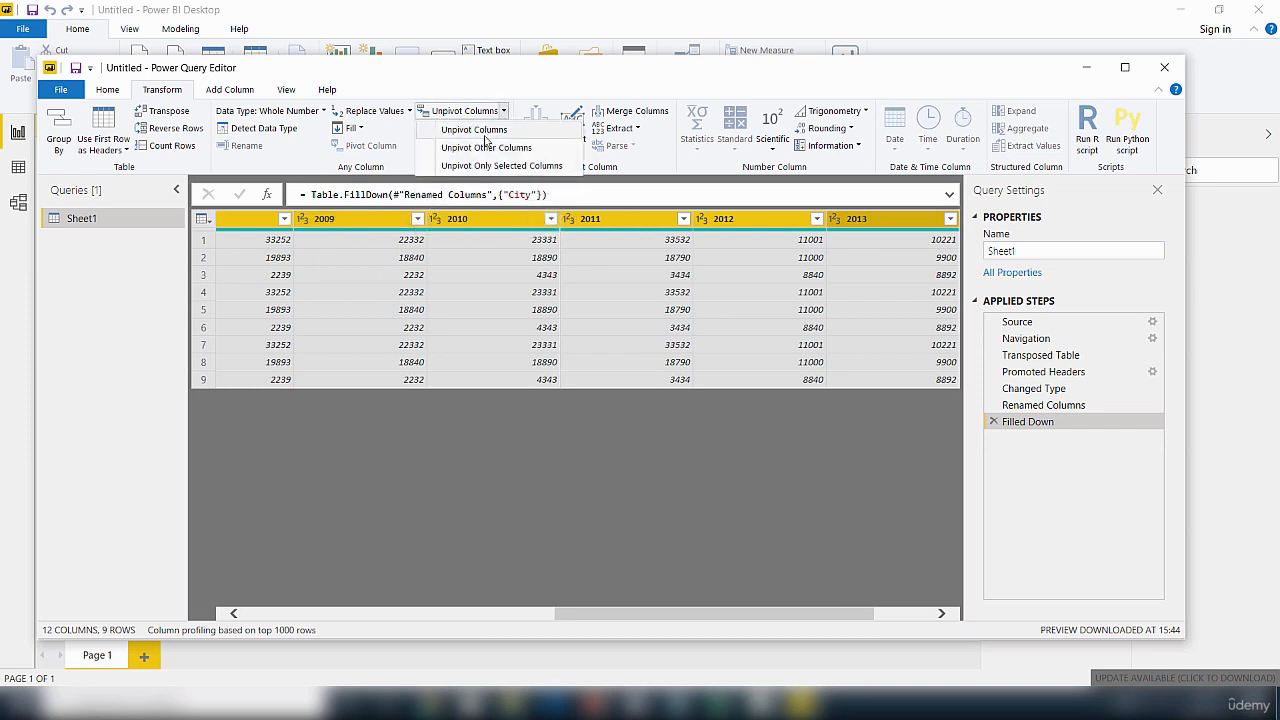
click(486, 132)
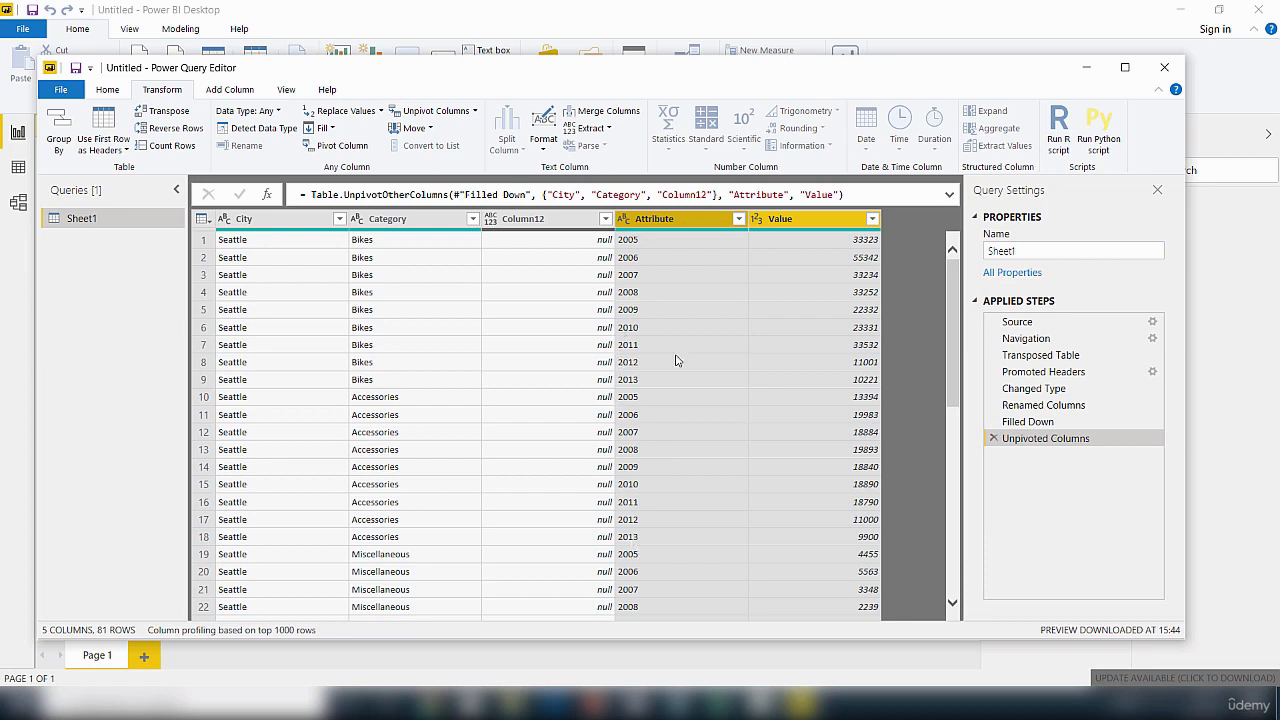
- Rename the Attribute column, which holds the unpivoted years, as Year
double_click(648, 218)
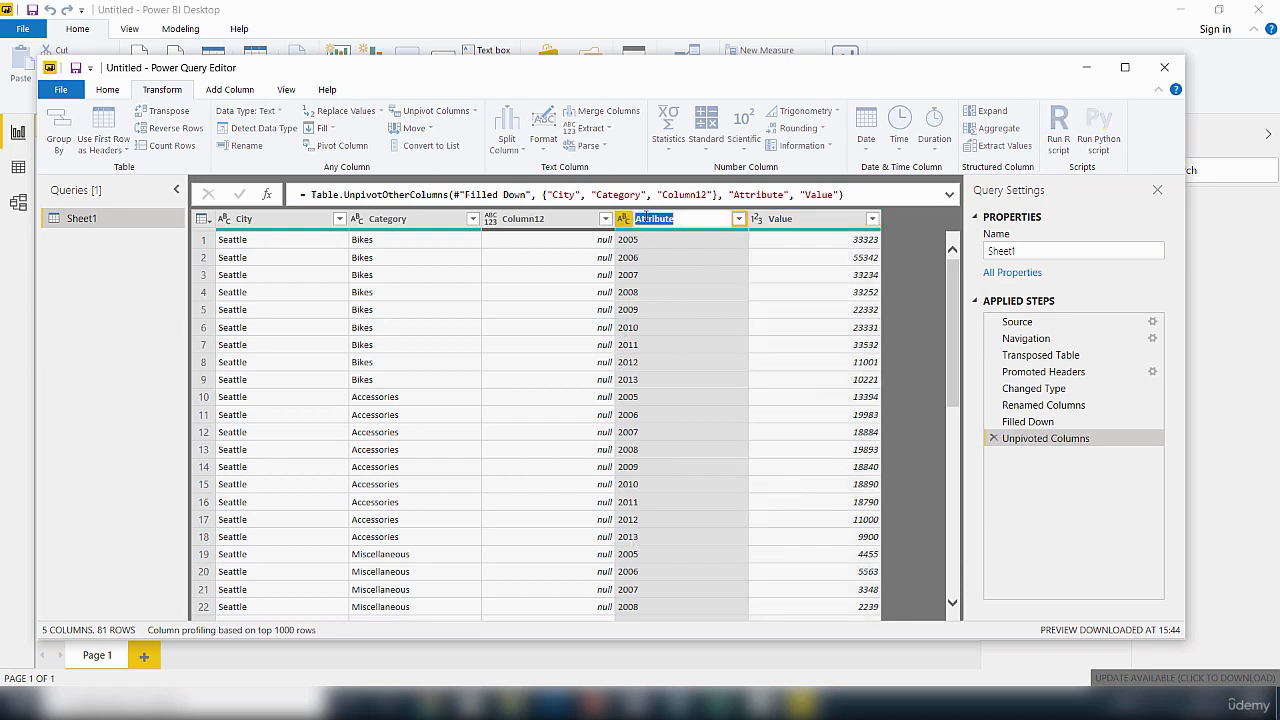
key(BackSpace)
key(Return)
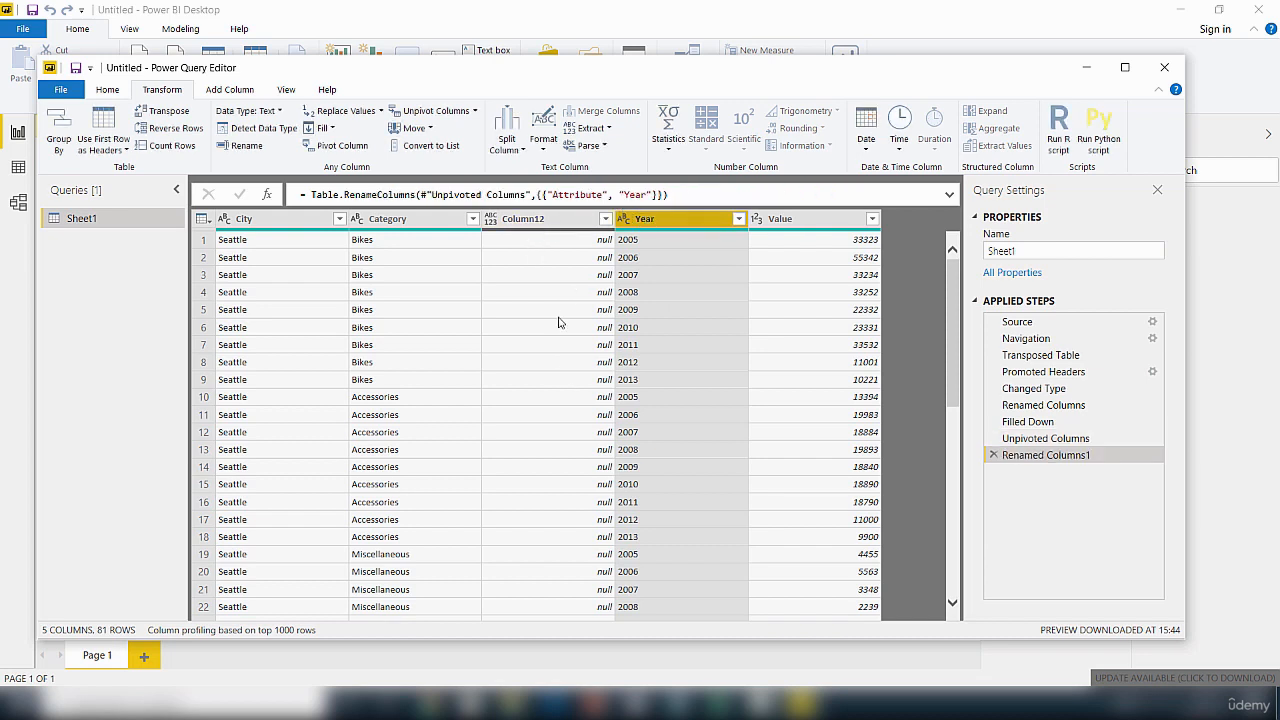
- Remove the null-filled Column12 from the table and set the Value column's data type to whole number
click(549, 221)
right_click(549, 221)
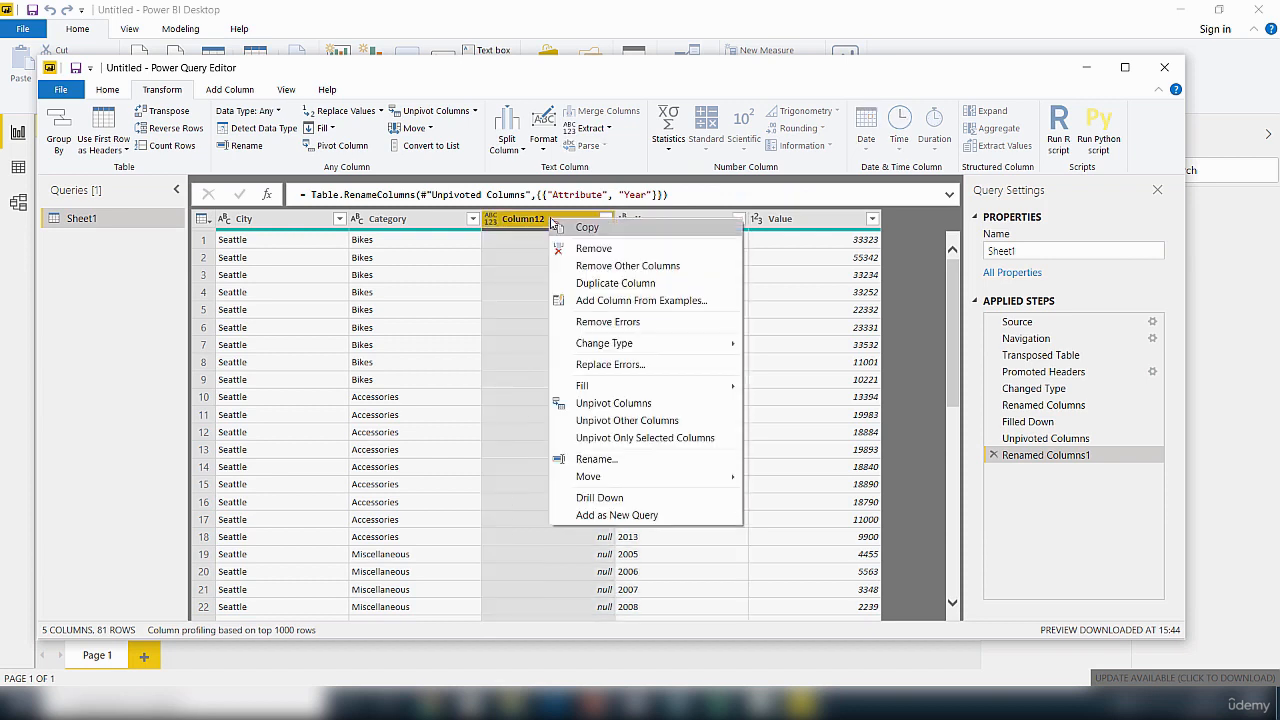
click(562, 250)
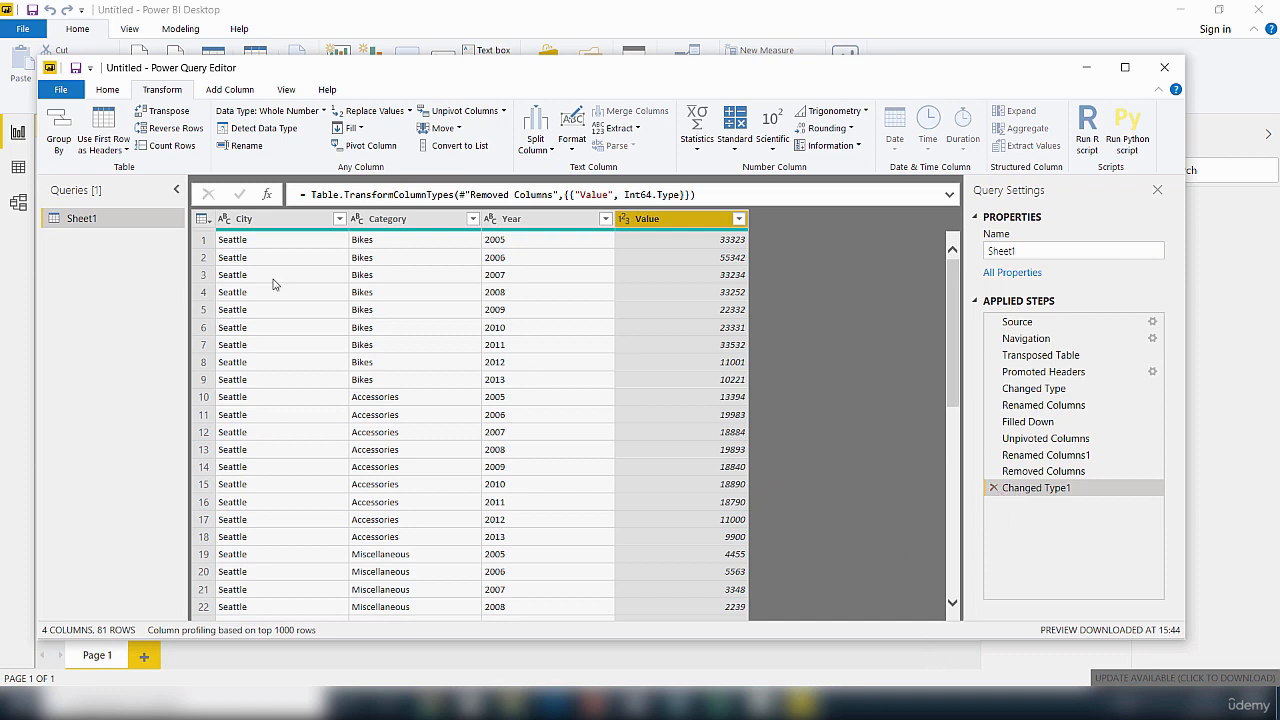
- Close the query editor and apply the Sheet1 query changes to the report
click(107, 89)
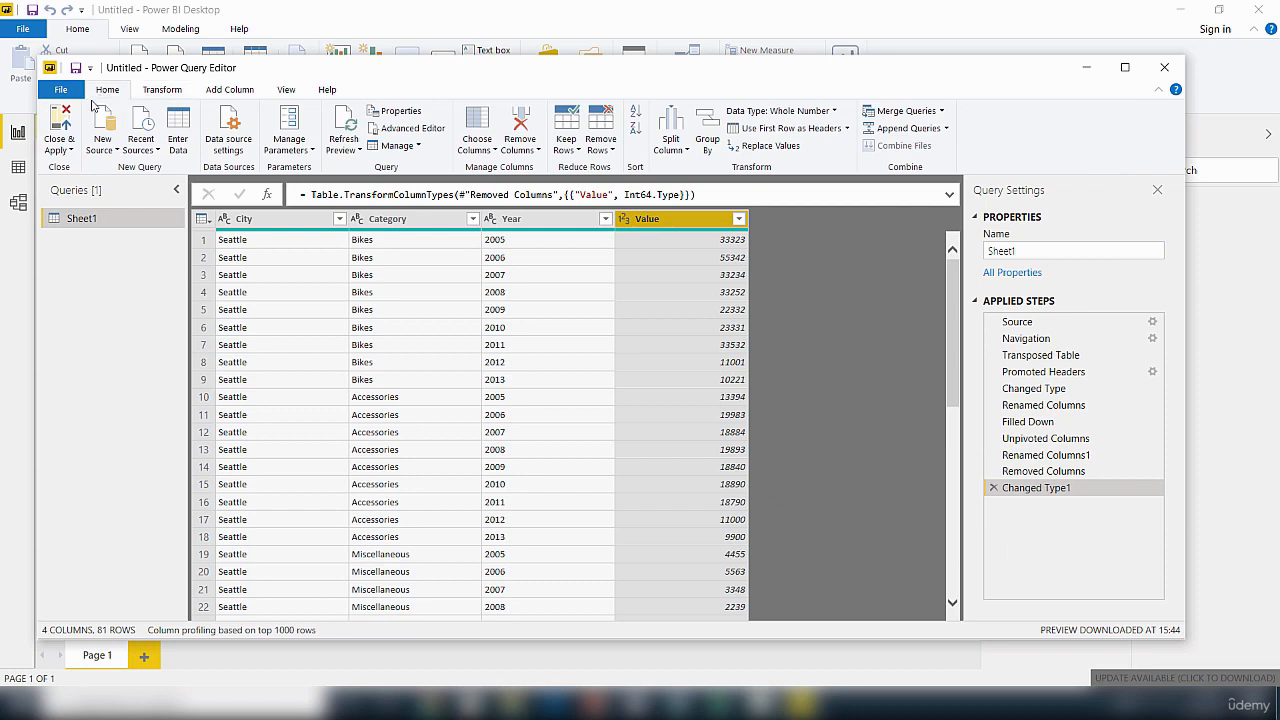
click(71, 151)
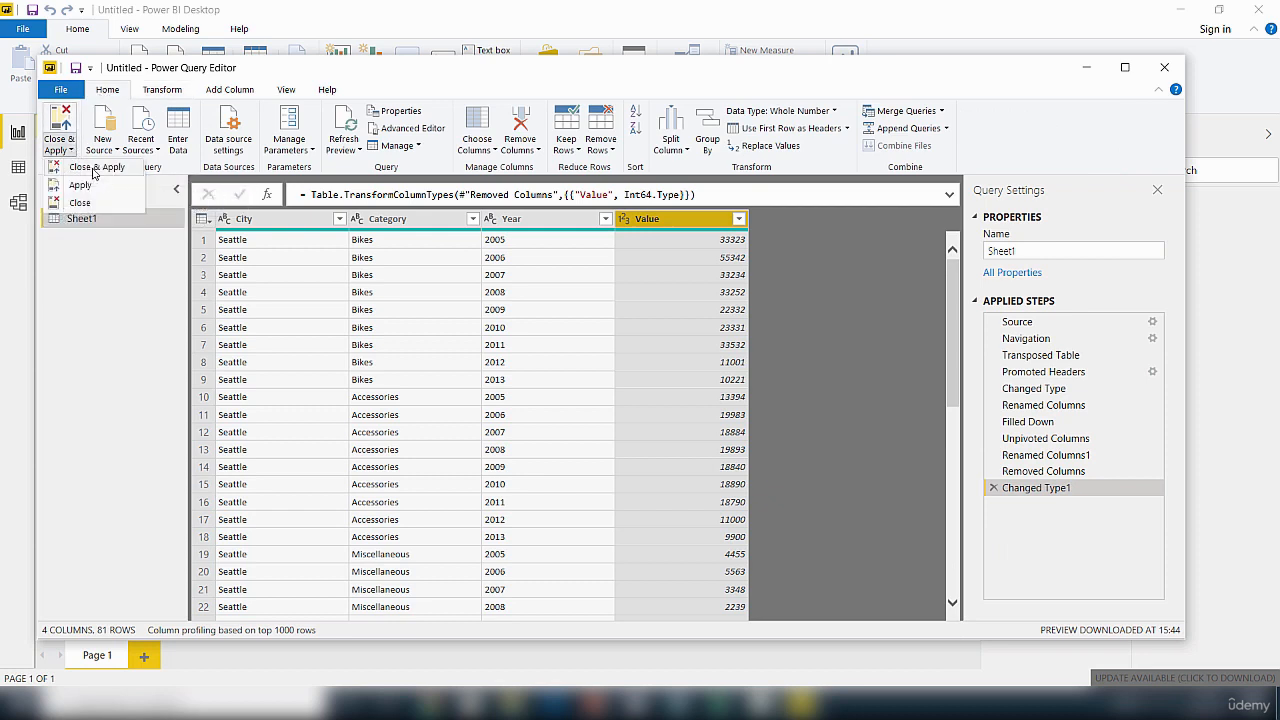
click(93, 170)
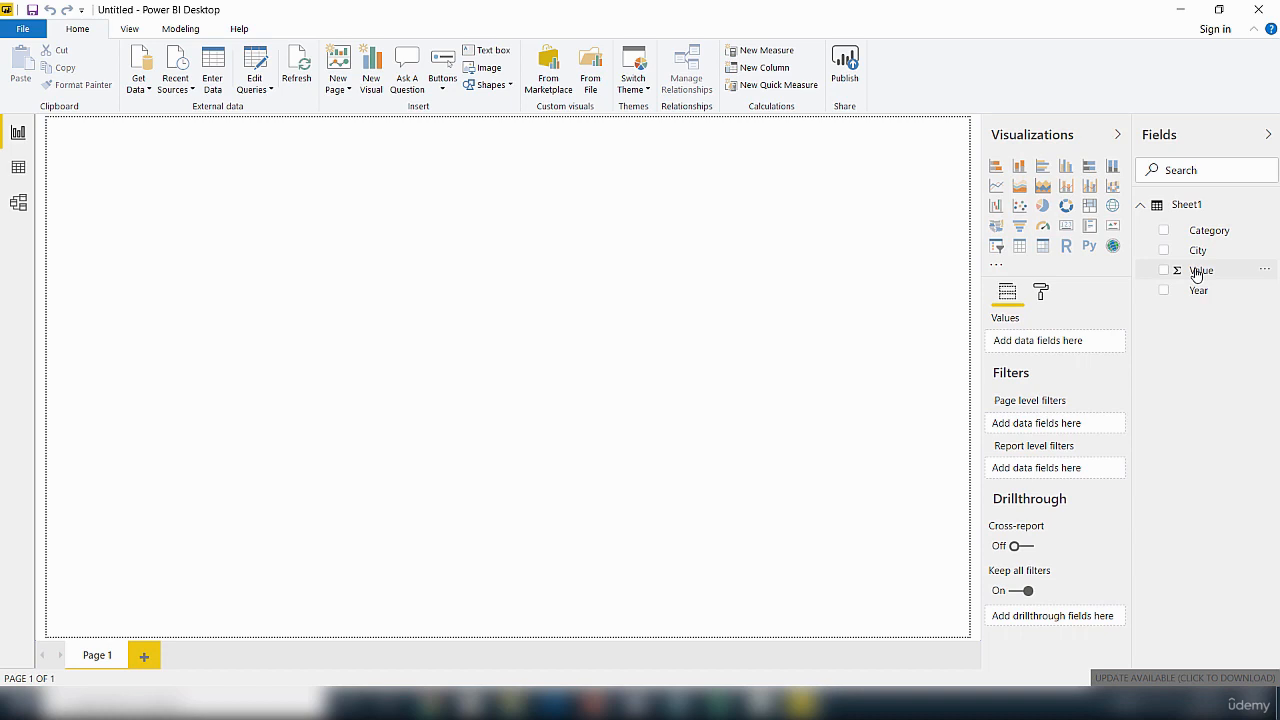
- Build a clustered column chart of Value by City with Category as the legend, and enlarge it to fill much of the page
drag(1197, 273, 328, 271)
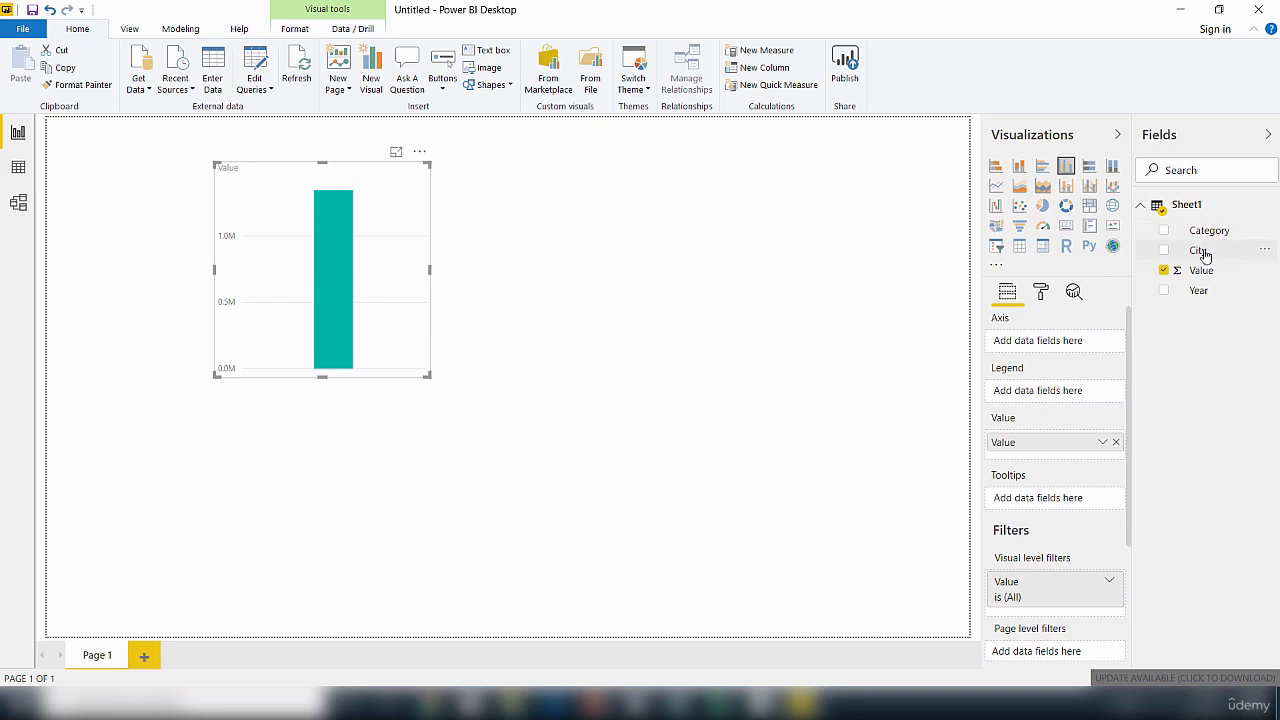
drag(1196, 257, 328, 250)
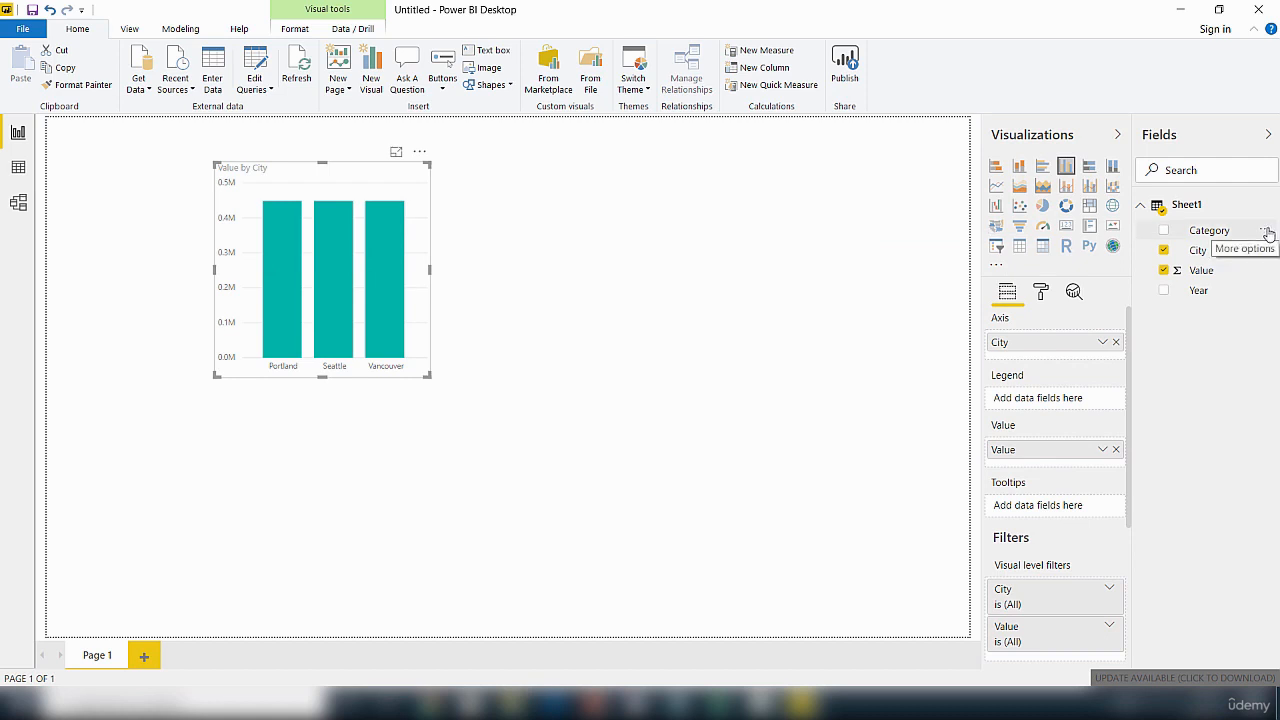
drag(1263, 236, 362, 258)
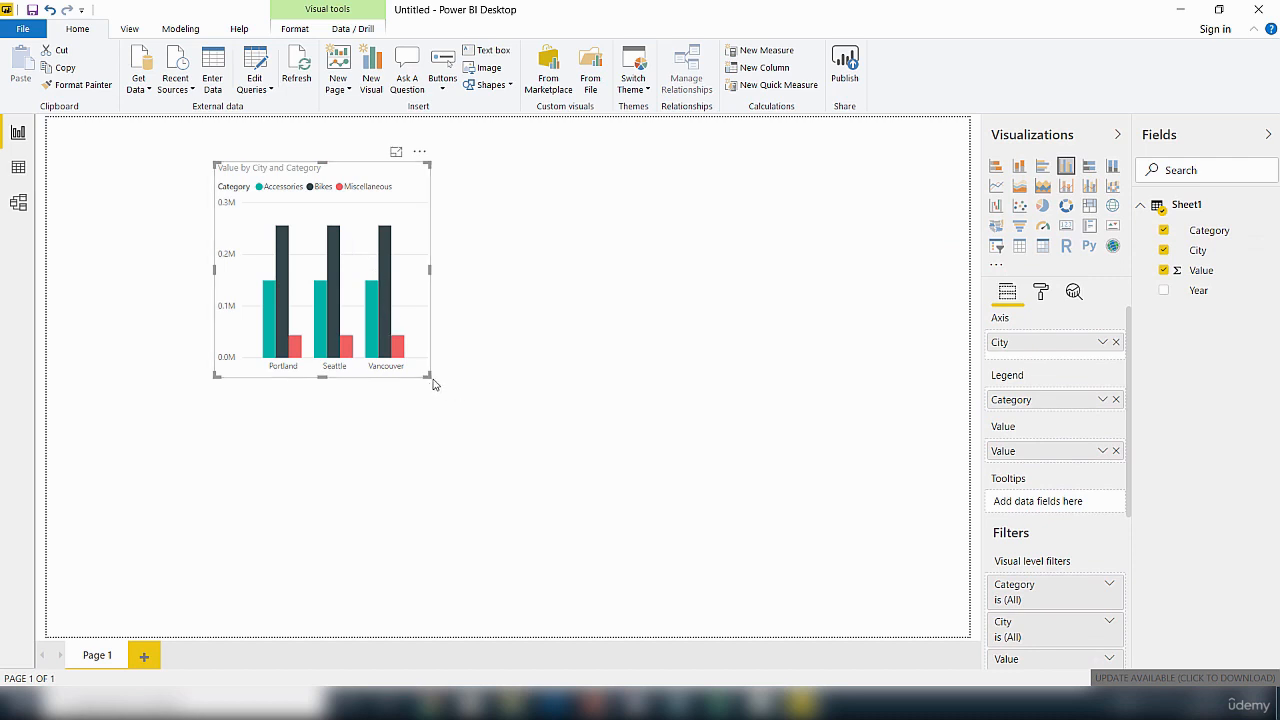
drag(429, 377, 758, 543)
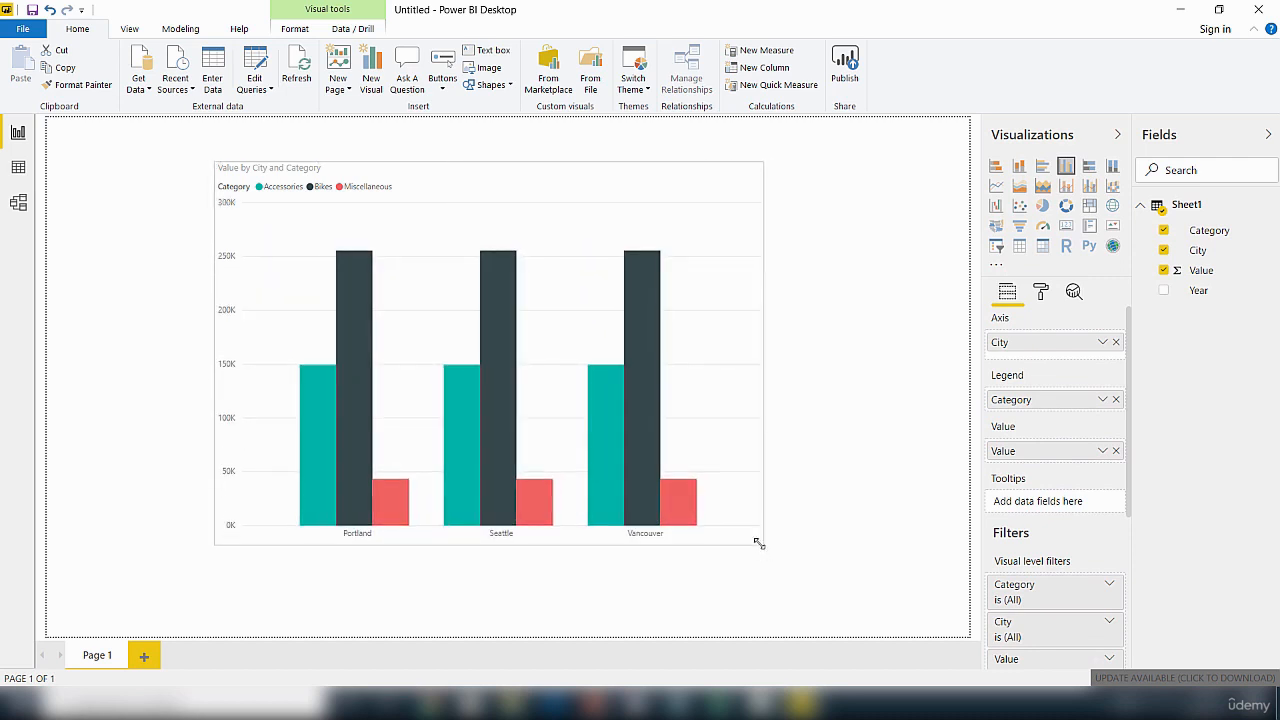
click(907, 571)
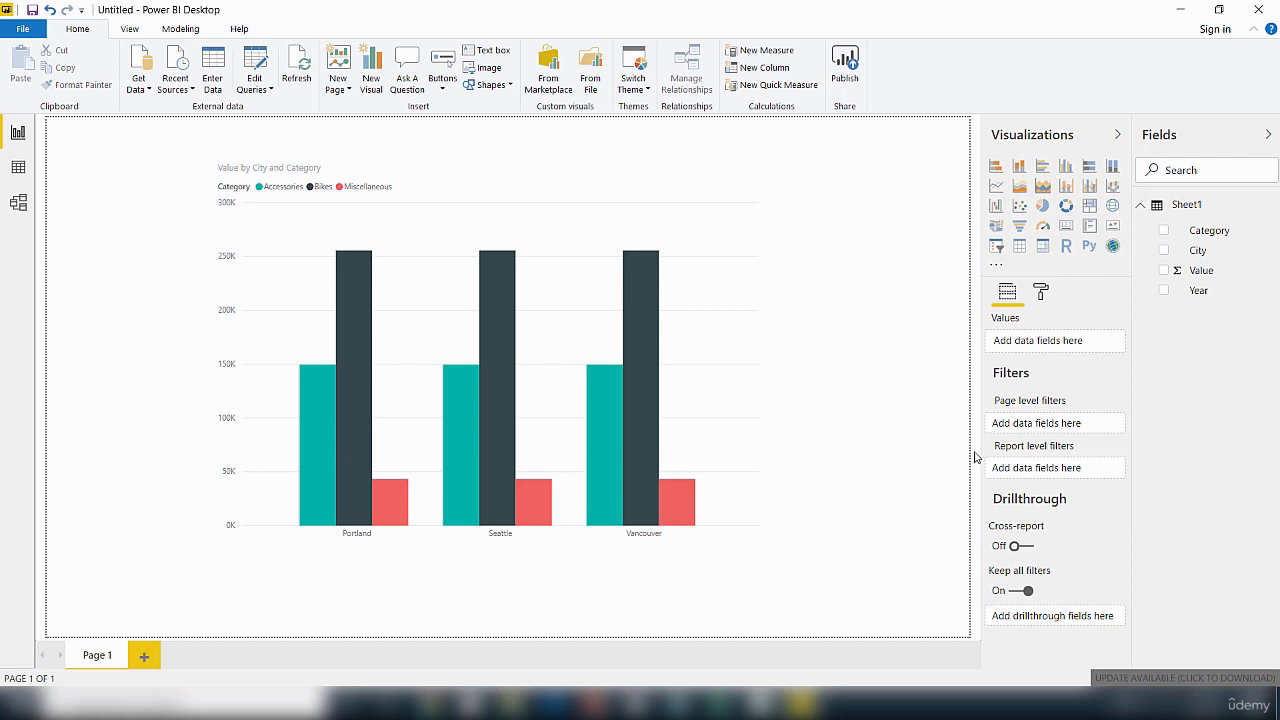
- Examine the Bikes values for Portland and Vancouver in the column chart
mouse_move(352, 256)
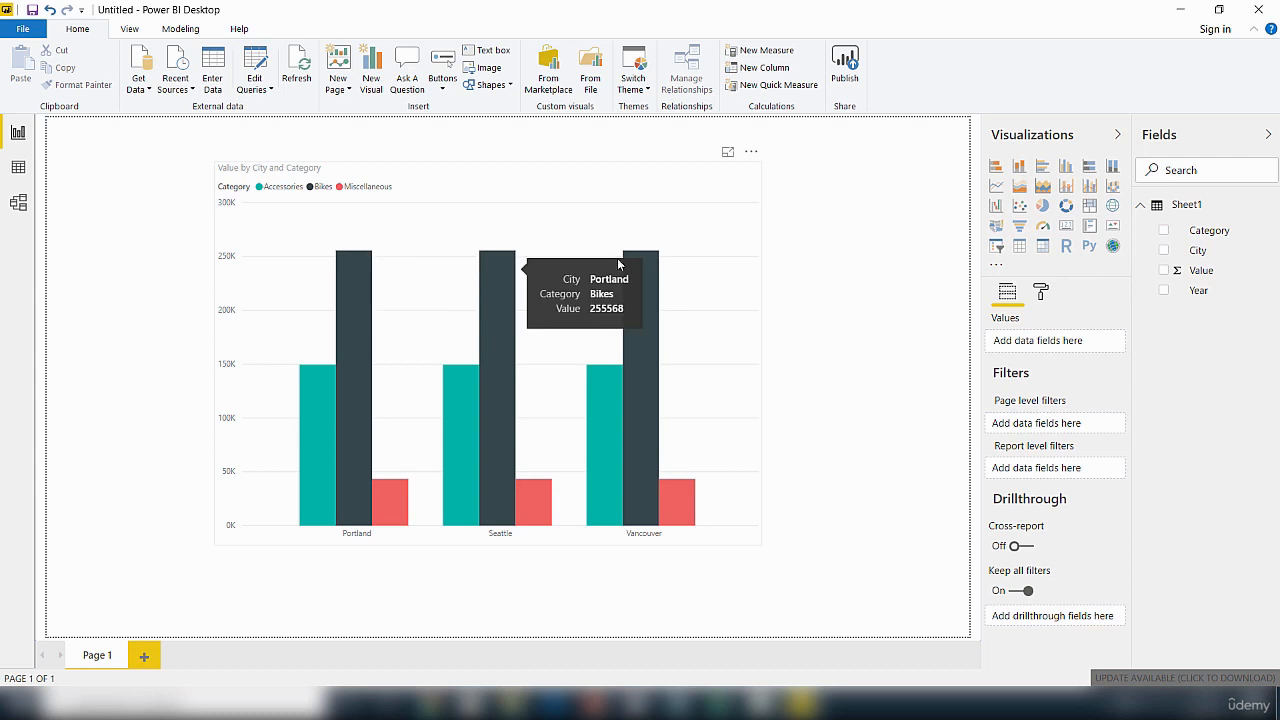
mouse_move(634, 263)
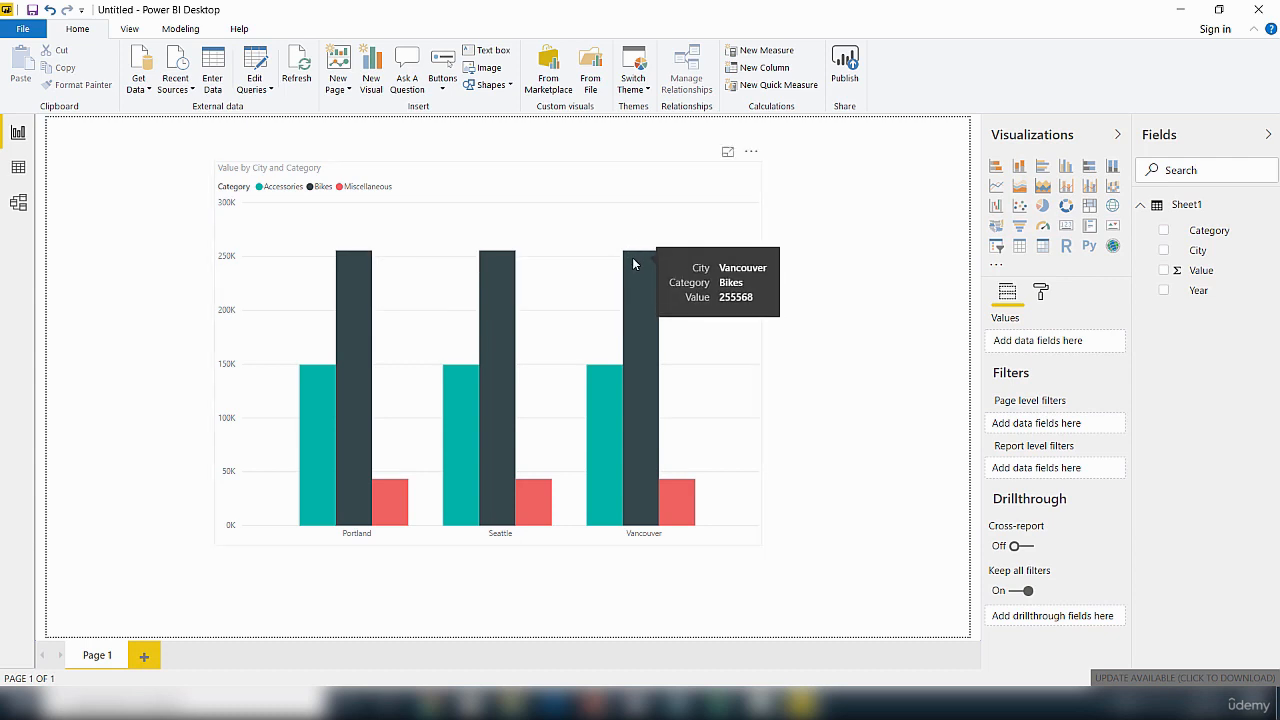